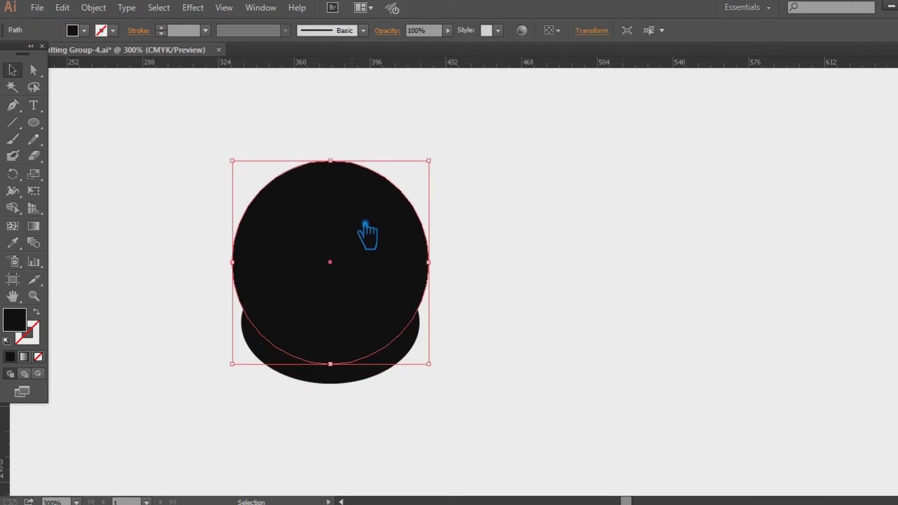
# - Narrow the upper circle slightly about its centre and align both black shapes on their horizontal centres
pyautogui.click(326, 381)
pyautogui.click(350, 232)
pyautogui.moveTo(443, 272); pyautogui.dragTo(430, 269)
pyautogui.moveTo(513, 376); pyautogui.dragTo(146, 166)
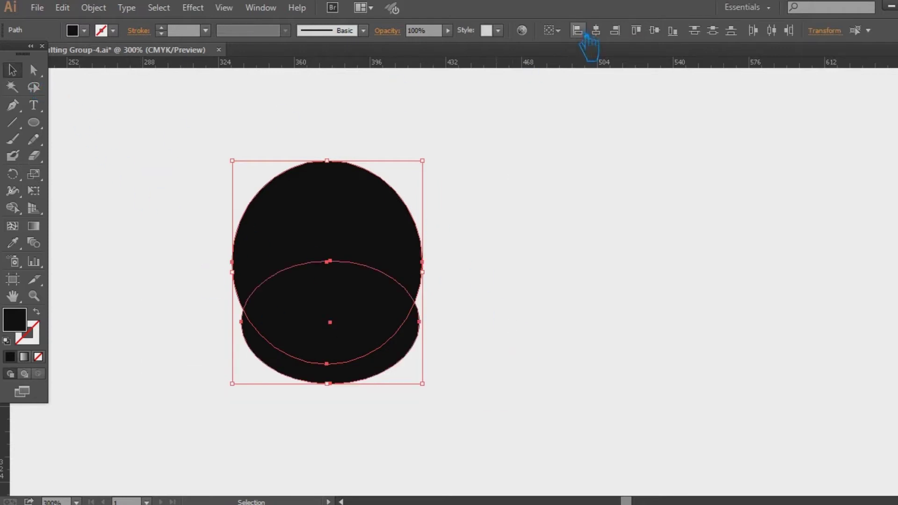
pyautogui.click(597, 31)
pyautogui.click(505, 204)
# - Nudge the upper circle up and raise its bottom anchor point to a Y position of about 264 pt
pyautogui.click(389, 214)
pyautogui.press('Up')
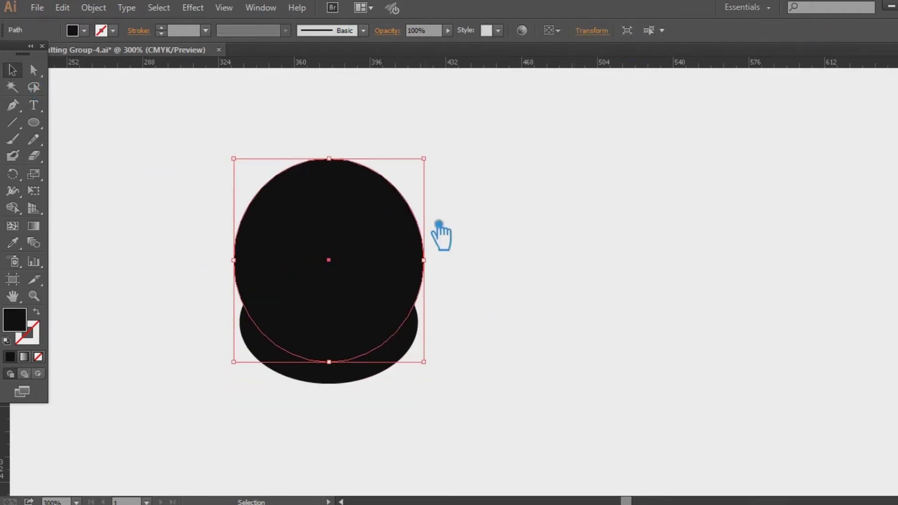
pyautogui.press('a')
pyautogui.moveTo(329, 363); pyautogui.dragTo(330, 358)
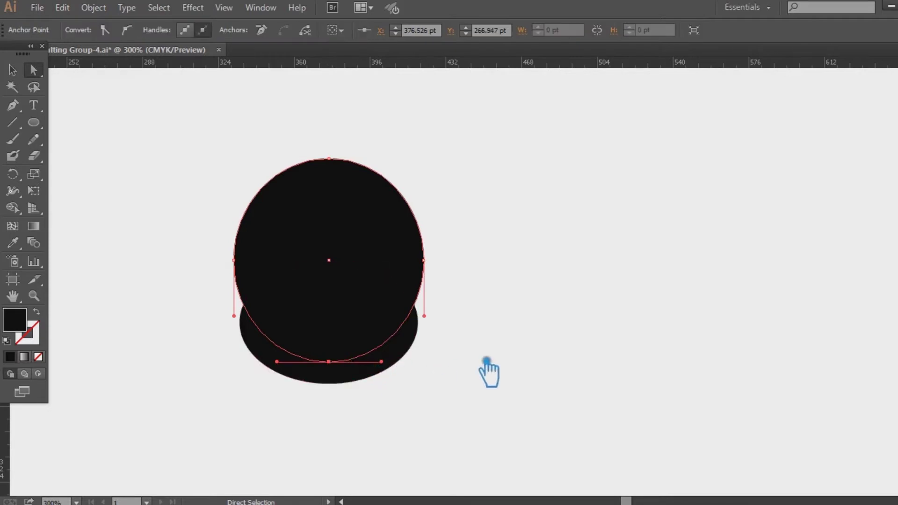
pyautogui.press('Down')
pyautogui.press('Down')
pyautogui.press('Down')
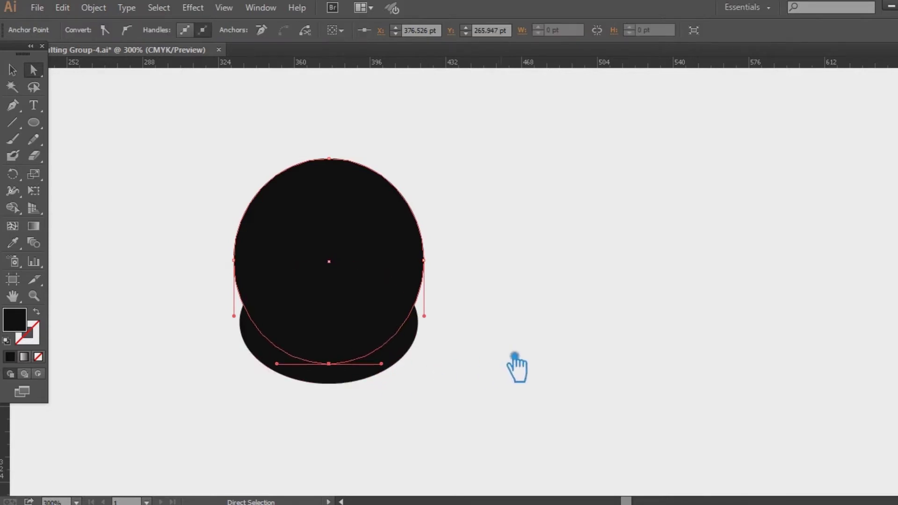
pyautogui.press('Up')
pyautogui.press('Up')
pyautogui.press('Up')
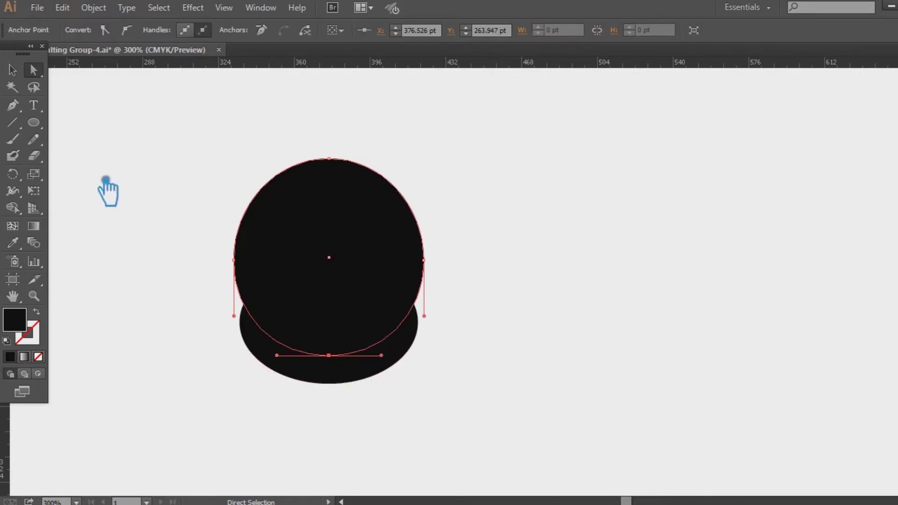
# - Move the whole upper circle down in small increments so it overlaps more of the wide ellipse below
pyautogui.click(14, 72)
pyautogui.click(413, 191)
pyautogui.click(378, 204)
pyautogui.press('Down')
pyautogui.press('Down')
pyautogui.press('Down')
pyautogui.press('Down')
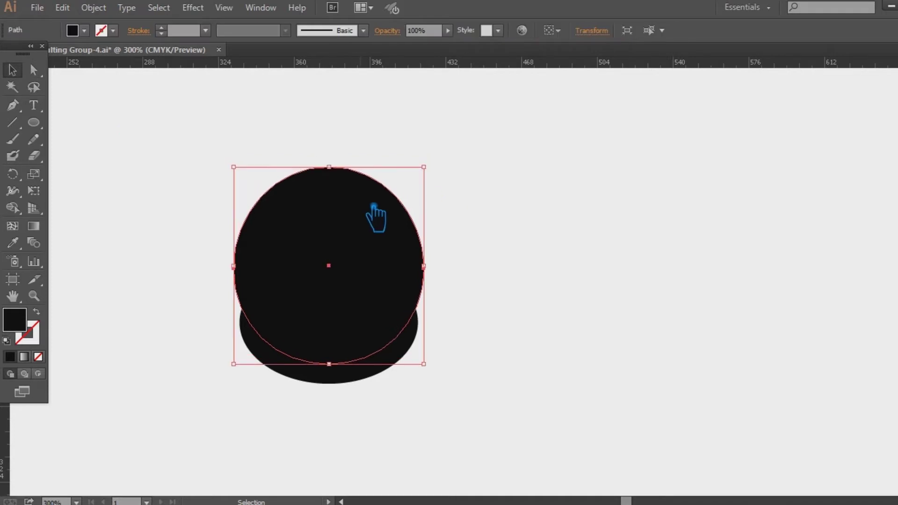
pyautogui.press('Down')
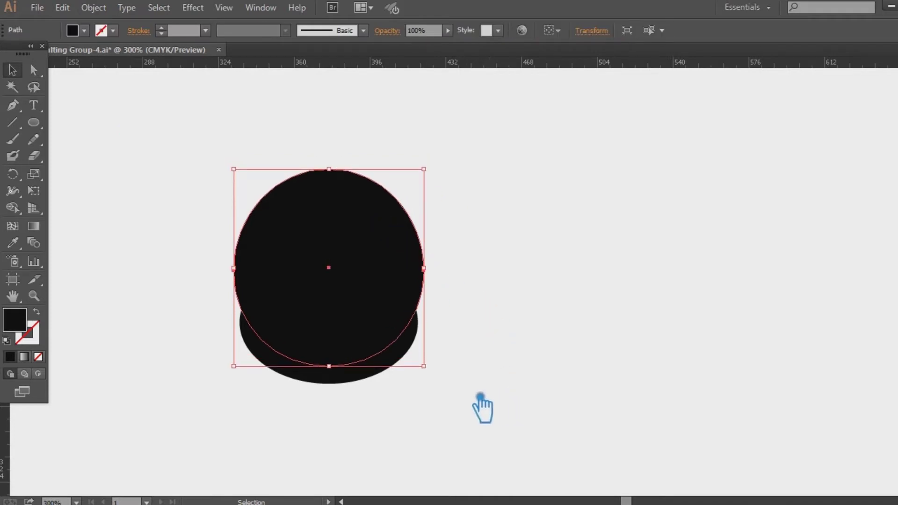
# - Scale the upper circle down from its centre until it is narrower than the wide ellipse, and nudge its vertical position
pyautogui.moveTo(436, 176); pyautogui.dragTo(429, 188)
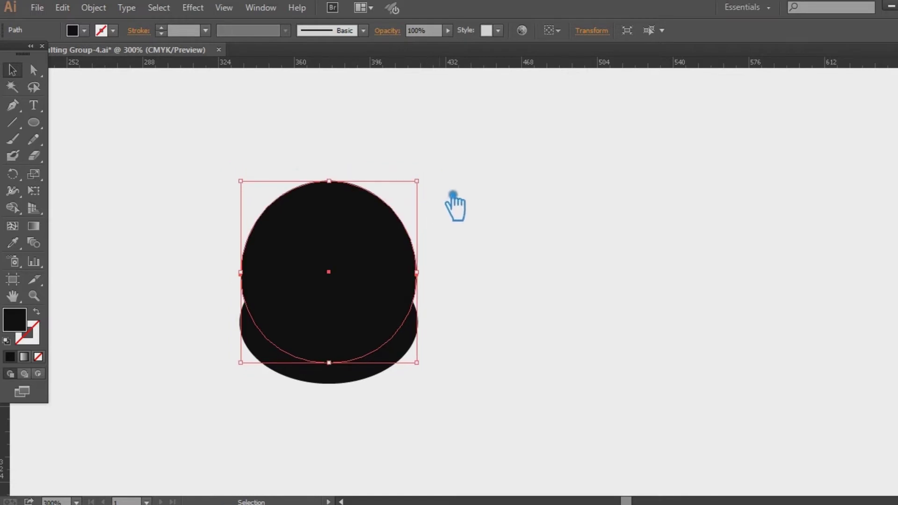
pyautogui.press('Down')
pyautogui.press('Down')
pyautogui.press('Down')
pyautogui.moveTo(437, 188); pyautogui.dragTo(424, 194)
pyautogui.press('Up')
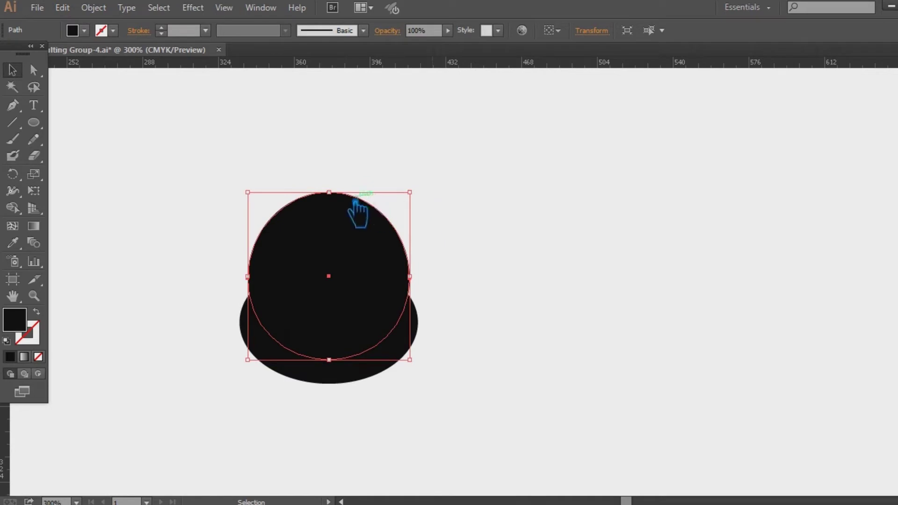
# - Flatten the upper circle into an ellipse over the larger one, with a thick margin below and thin margins at the sides
pyautogui.moveTo(354, 200); pyautogui.dragTo(347, 270)
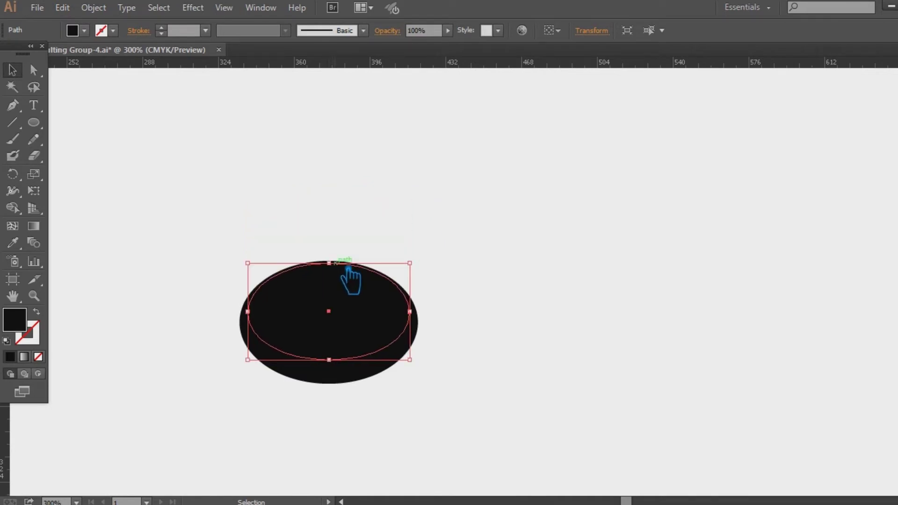
pyautogui.press('Up')
pyautogui.press('Up')
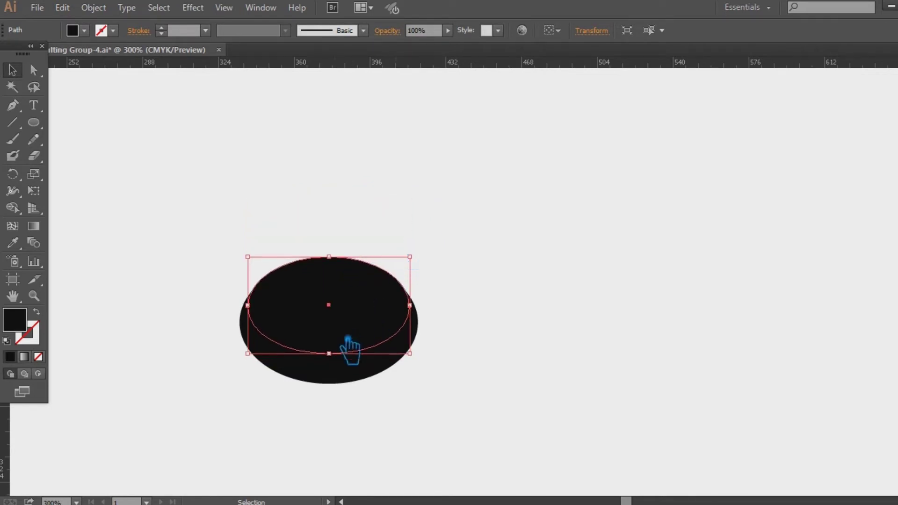
pyautogui.moveTo(329, 356); pyautogui.dragTo(328, 364)
pyautogui.press('Up')
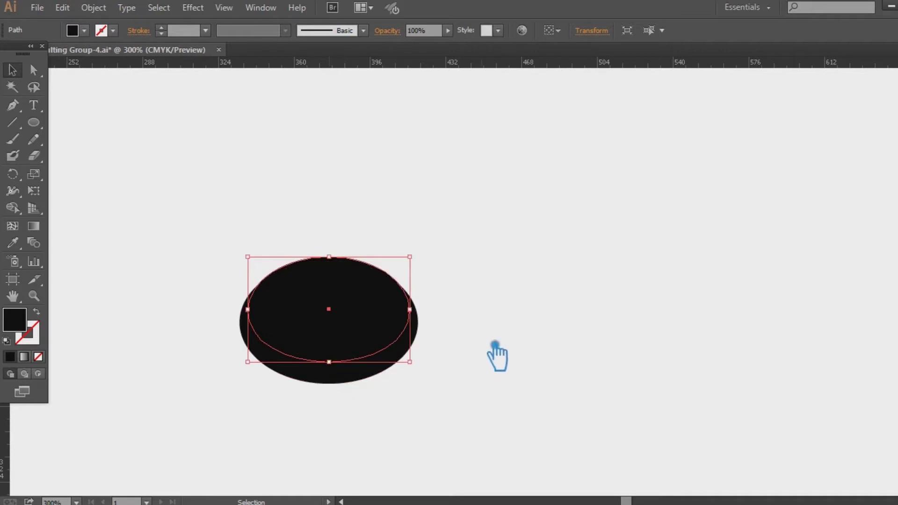
pyautogui.press('Down')
# - Subtract the smaller ellipse from the larger one with Minus Front to form a crescent open at the top
pyautogui.moveTo(474, 389); pyautogui.dragTo(209, 200)
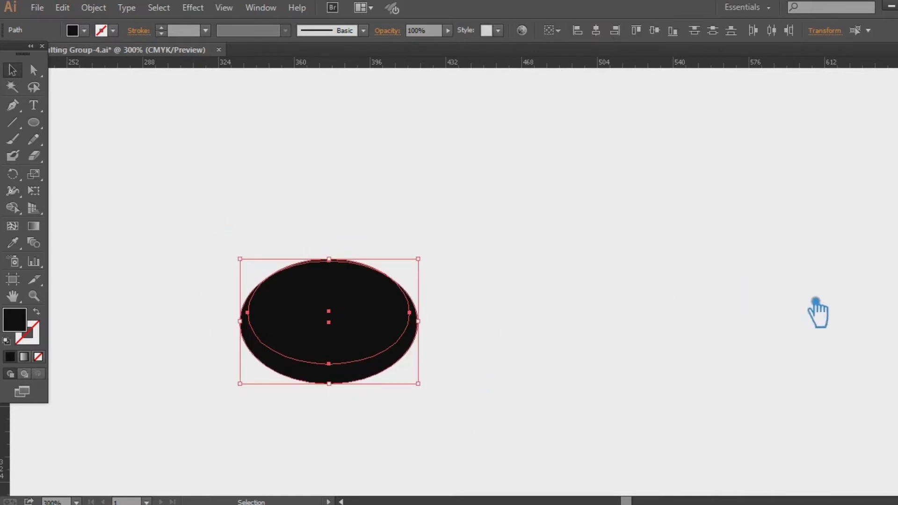
pyautogui.hotkey('ctrl', 'shift', 'F9')
pyautogui.click(803, 441)
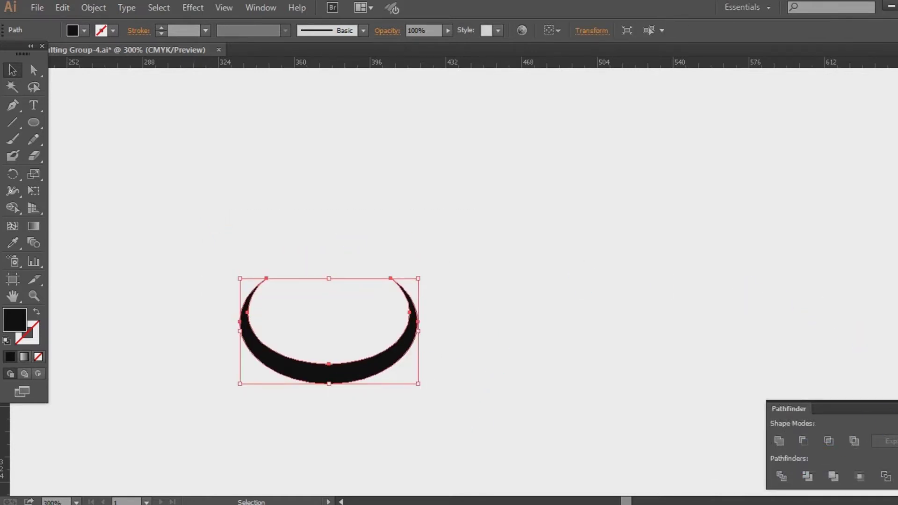
pyautogui.hotkey('ctrl', 'shift', 'F9')
pyautogui.click(601, 341)
# - Draw a vertical black rectangle about 12.5 pt wide and 55.6 pt high across the left part of the crescent
pyautogui.moveTo(561, 318); pyautogui.dragTo(671, 295)
pyautogui.moveTo(33, 122); pyautogui.dragTo(75, 120)
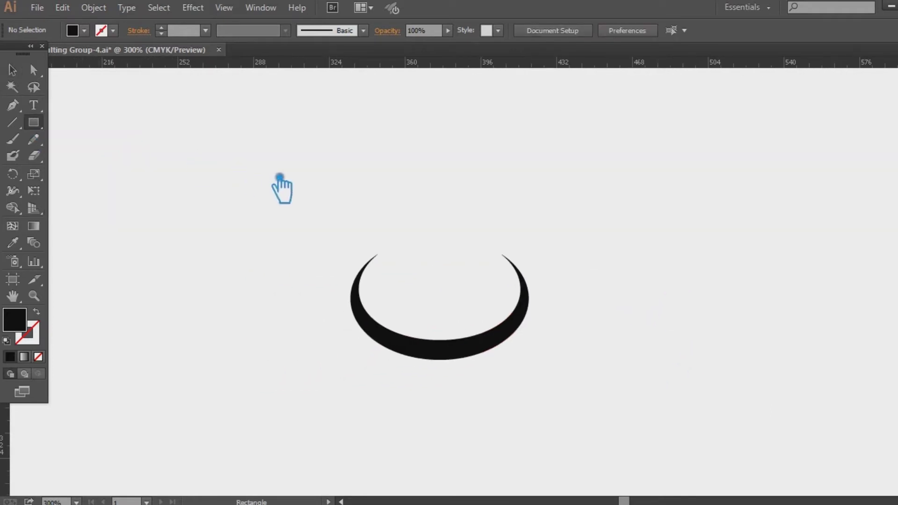
pyautogui.moveTo(402, 247); pyautogui.dragTo(430, 364)
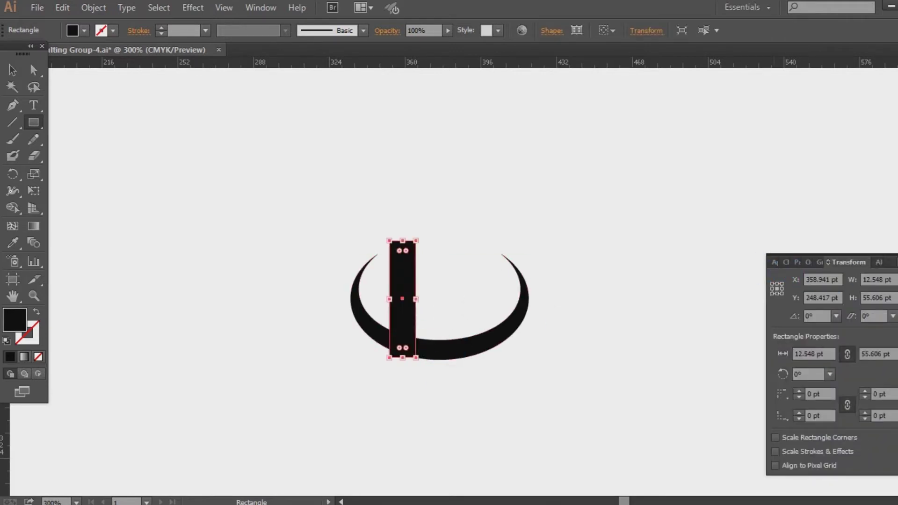
pyautogui.click(897, 257)
pyautogui.click(14, 71)
pyautogui.click(420, 171)
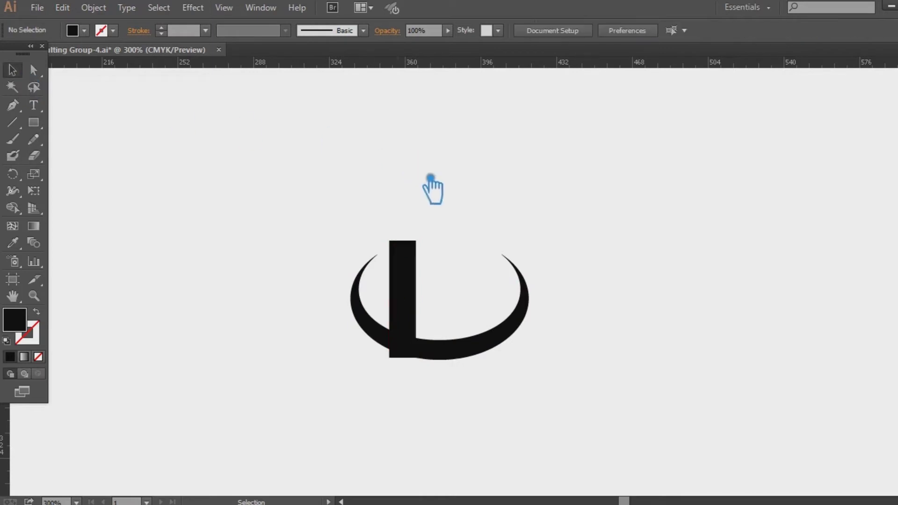
# - Enlarge the rectangle to about 14.8 by 65.6 pt and duplicate it twice to the right with equal narrow gaps
pyautogui.click(419, 300)
pyautogui.moveTo(416, 241); pyautogui.dragTo(420, 219)
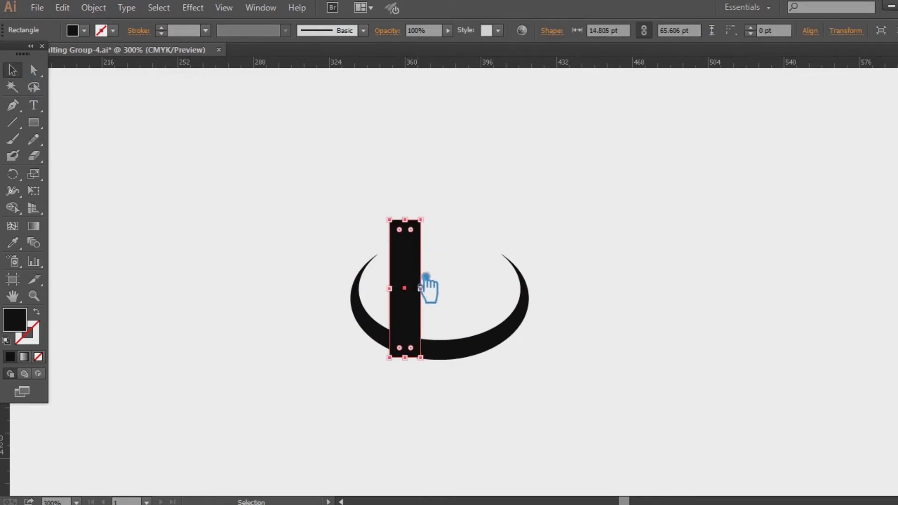
pyautogui.moveTo(419, 318); pyautogui.dragTo(457, 320)
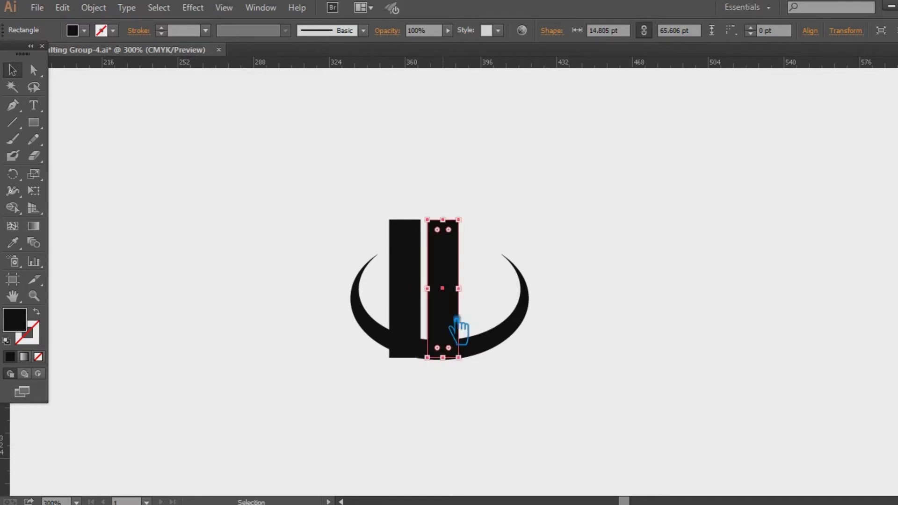
pyautogui.hotkey('ctrl', 'd')
pyautogui.click(628, 326)
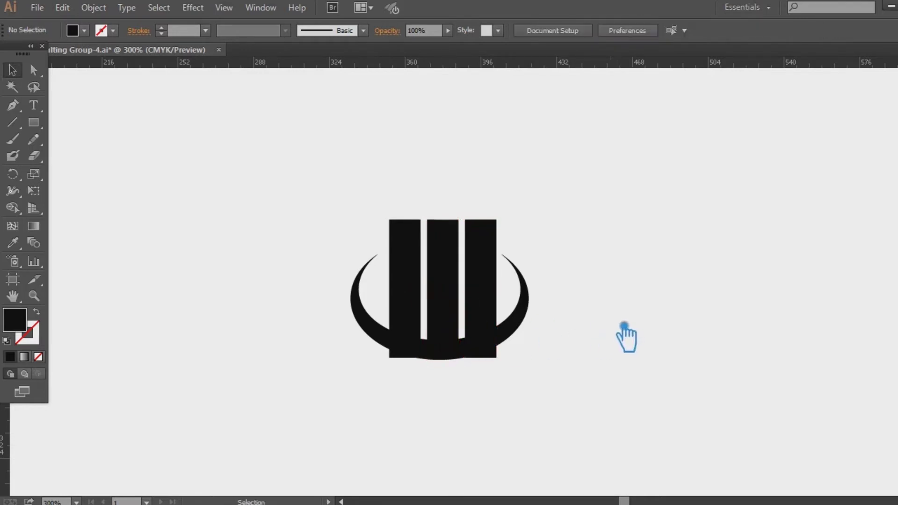
# - Scale the three bars down together from their centre to about 10.5 pt wide and 46.5 pt high each
pyautogui.moveTo(506, 293); pyautogui.dragTo(392, 269)
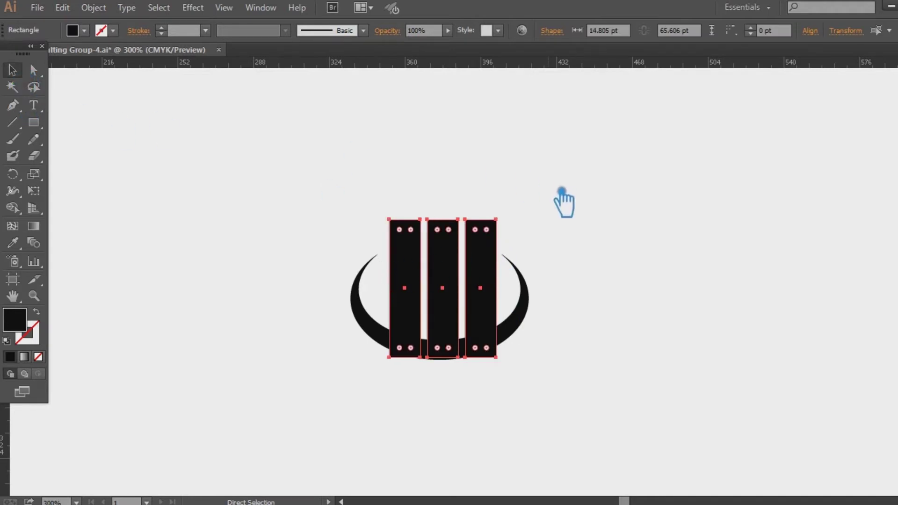
pyautogui.moveTo(512, 301); pyautogui.dragTo(490, 297)
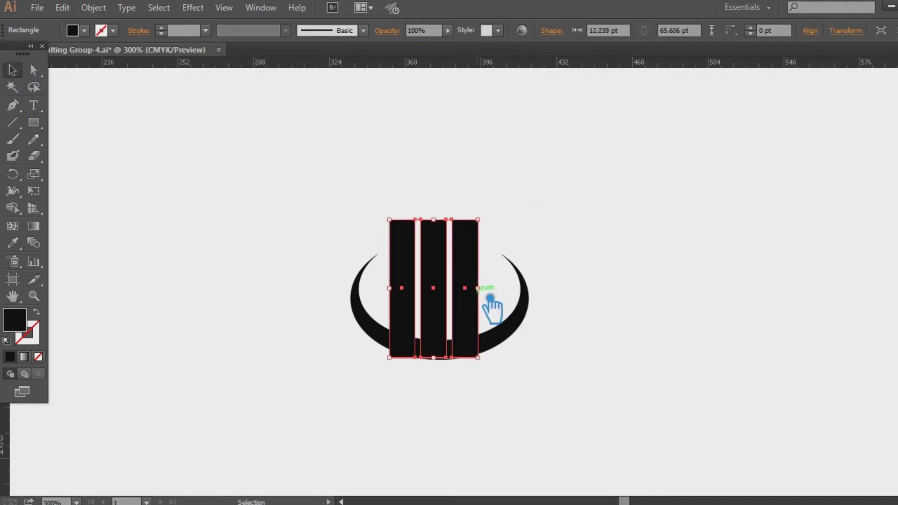
pyautogui.hotkey('ctrl', 'z')
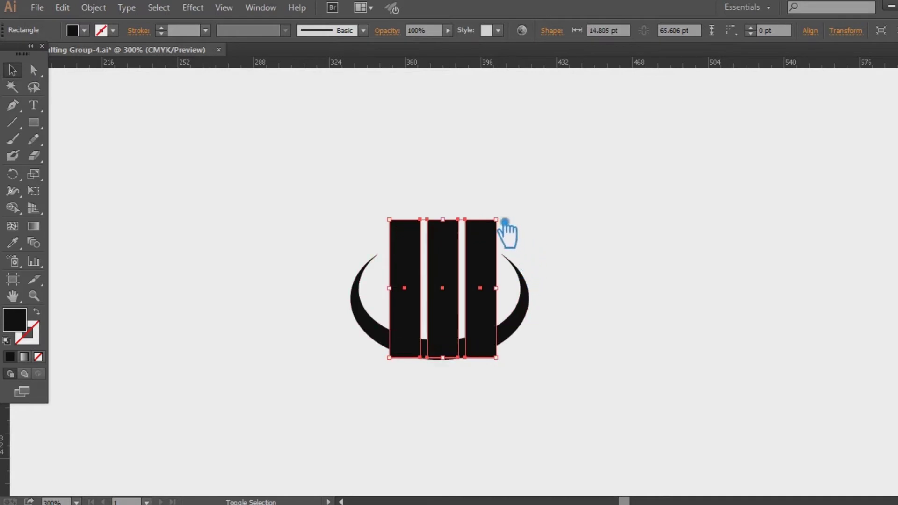
pyautogui.moveTo(509, 225); pyautogui.dragTo(498, 252)
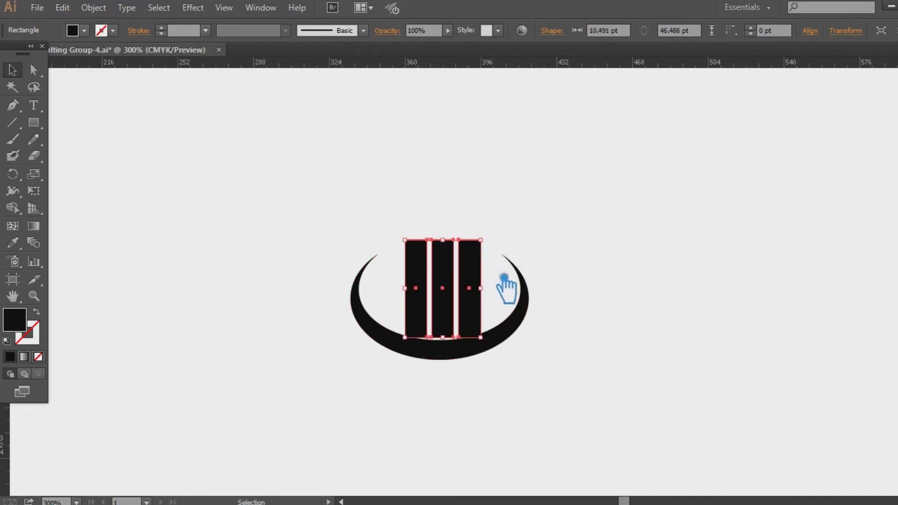
# - Move the three bars down so they cross the crescent and extend below its lower edge
pyautogui.press('Down')
pyautogui.press('Down')
pyautogui.press('Down')
pyautogui.press('Down')
pyautogui.press('Down')
pyautogui.press('Down')
pyautogui.press('Down')
pyautogui.press('Down')
pyautogui.press('Down')
pyautogui.press('Down')
pyautogui.press('Down')
pyautogui.press('Down')
pyautogui.press('Down')
pyautogui.press('Down')
pyautogui.press('Down')
pyautogui.press('Down')
pyautogui.click(537, 384)
pyautogui.moveTo(492, 396); pyautogui.dragTo(377, 370)
pyautogui.press('Down')
pyautogui.press('Down')
pyautogui.press('Down')
pyautogui.press('Down')
# - Lengthen the three bars downward by lowering only their bottom anchor points
pyautogui.press('a')
pyautogui.moveTo(514, 403); pyautogui.dragTo(368, 378)
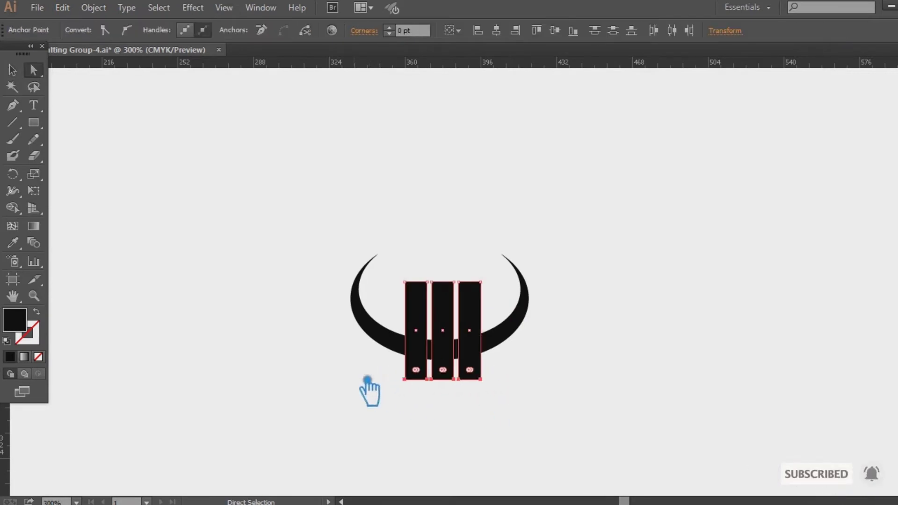
pyautogui.press('Down')
pyautogui.press('Down')
pyautogui.press('Down')
pyautogui.press('Down')
pyautogui.press('Down')
pyautogui.press('Down')
pyautogui.press('Down')
pyautogui.press('Down')
pyautogui.press('Down')
pyautogui.press('Down')
pyautogui.press('Down')
pyautogui.press('Down')
pyautogui.press('Down')
pyautogui.press('Down')
pyautogui.press('Down')
pyautogui.press('Down')
pyautogui.press('Down')
pyautogui.press('Down')
pyautogui.press('Down')
pyautogui.press('Down')
# - Raise the bars' top anchor points except the right bar's outer one, giving the right bar a slanted top
pyautogui.moveTo(413, 269); pyautogui.dragTo(497, 309)
pyautogui.press('Up')
pyautogui.press('Up')
pyautogui.press('Up')
pyautogui.press('Up')
pyautogui.press('Up')
pyautogui.press('Up')
pyautogui.press('Up')
pyautogui.press('Up')
pyautogui.press('Up')
pyautogui.press('Up')
pyautogui.press('Up')
pyautogui.press('Up')
pyautogui.press('Up')
pyautogui.press('Up')
pyautogui.press('Up')
pyautogui.press('Up')
pyautogui.press('Up')
pyautogui.press('Up')
pyautogui.press('Up')
pyautogui.press('Up')
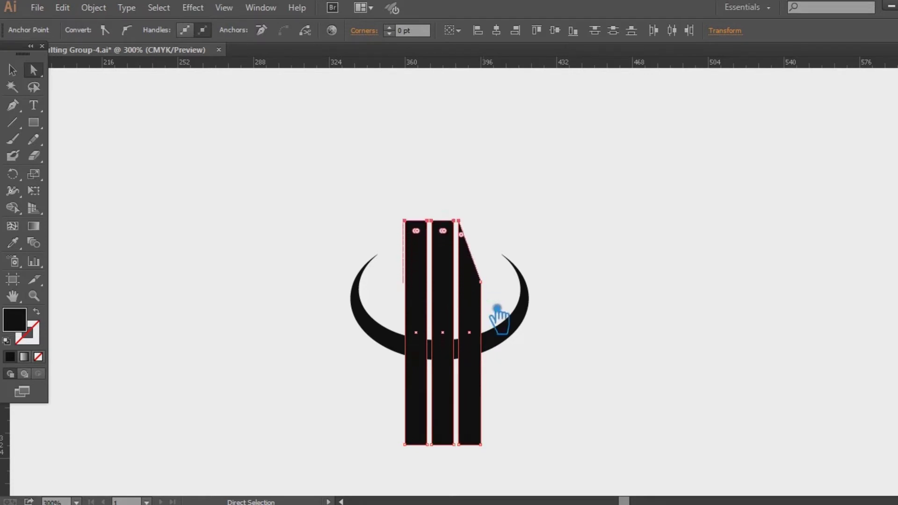
pyautogui.press('Down')
pyautogui.press('Down')
pyautogui.press('Down')
pyautogui.press('Down')
pyautogui.press('Down')
pyautogui.press('Down')
pyautogui.press('Down')
pyautogui.press('Down')
pyautogui.press('Down')
pyautogui.press('Down')
pyautogui.press('Down')
pyautogui.press('Down')
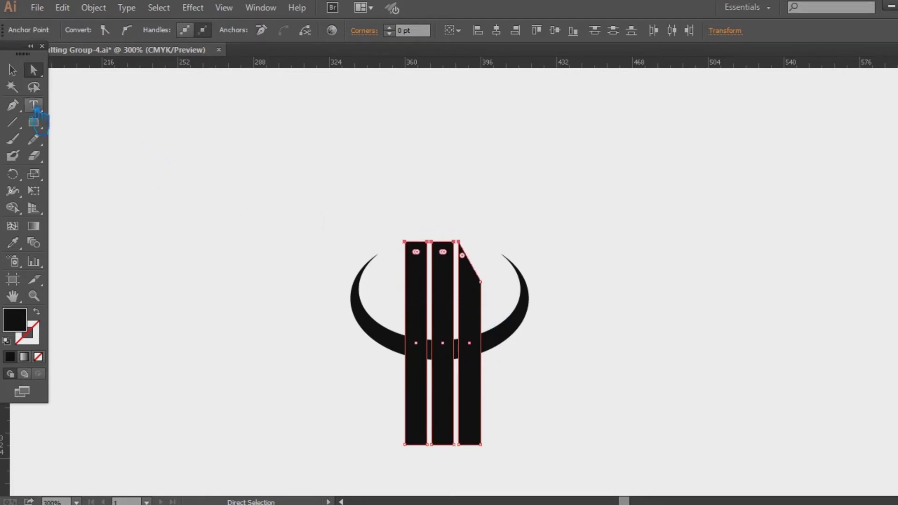
# - Slant the middle bar's top by raising its top-left anchor point to a Y position of about 213 pt
pyautogui.click(351, 129)
pyautogui.click(431, 241)
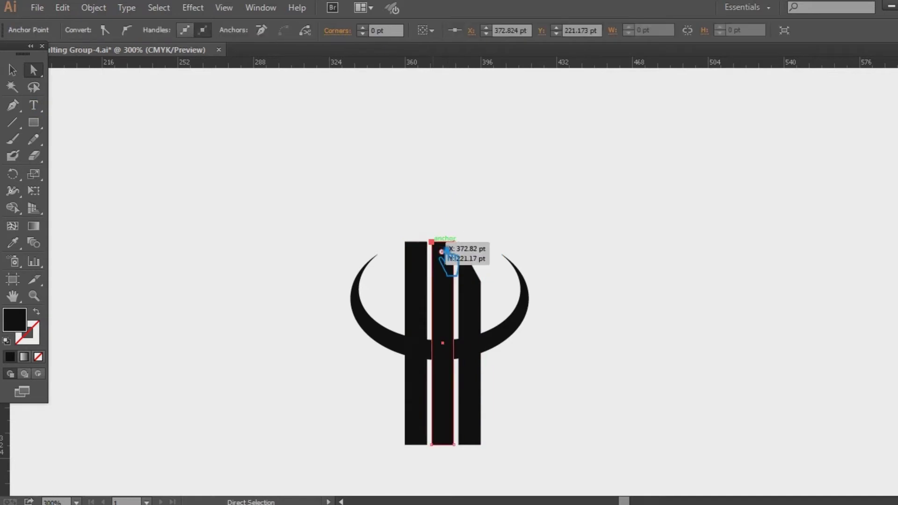
pyautogui.press('Up')
pyautogui.press('Up')
pyautogui.press('Up')
pyautogui.press('Up')
pyautogui.press('Up')
pyautogui.press('Up')
pyautogui.press('Up')
pyautogui.press('Up')
pyautogui.press('Up')
pyautogui.press('Up')
pyautogui.press('Up')
pyautogui.press('Up')
pyautogui.press('Up')
pyautogui.press('Up')
pyautogui.press('Up')
pyautogui.press('Up')
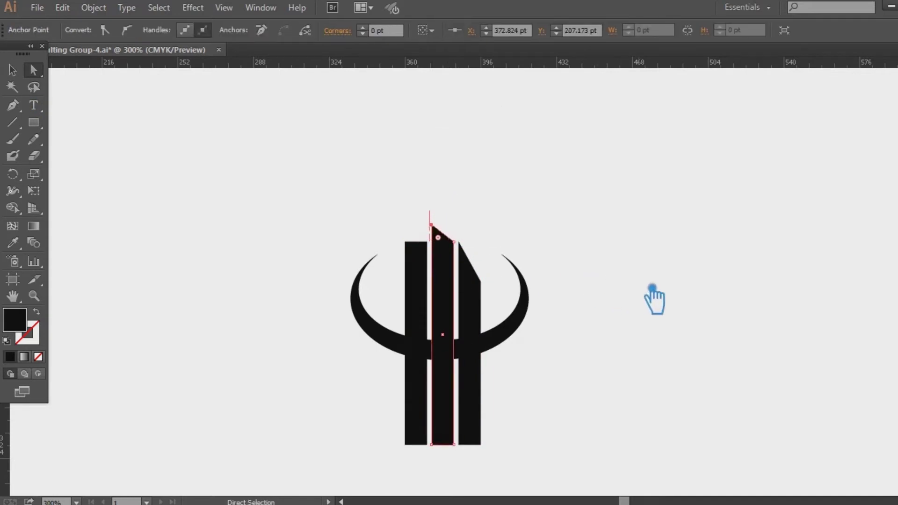
# - Ungroup the three vertical bars so each can be edited separately
pyautogui.click(13, 69)
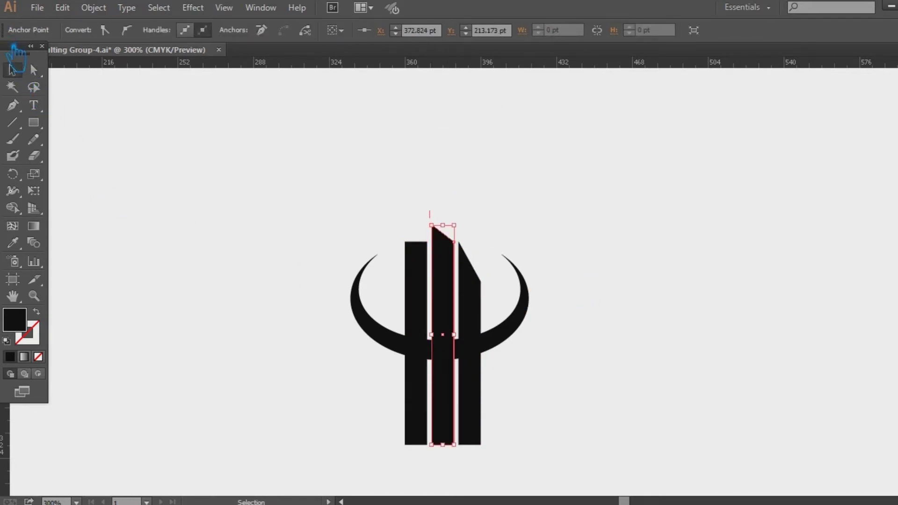
pyautogui.click(293, 213)
pyautogui.click(488, 294)
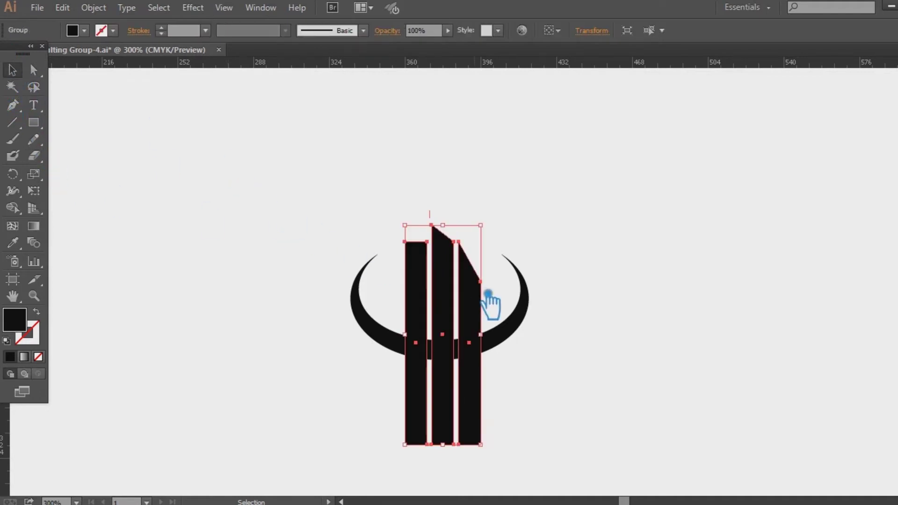
pyautogui.rightClick(488, 294)
pyautogui.click(608, 366)
pyautogui.click(604, 360)
# - Lower the right bar's top-left anchor point to a Y position of about 227 pt
pyautogui.click(473, 252)
pyautogui.press('a')
pyautogui.click(460, 243)
pyautogui.press('Down')
pyautogui.press('Down')
pyautogui.press('Down')
pyautogui.press('Down')
pyautogui.press('Down')
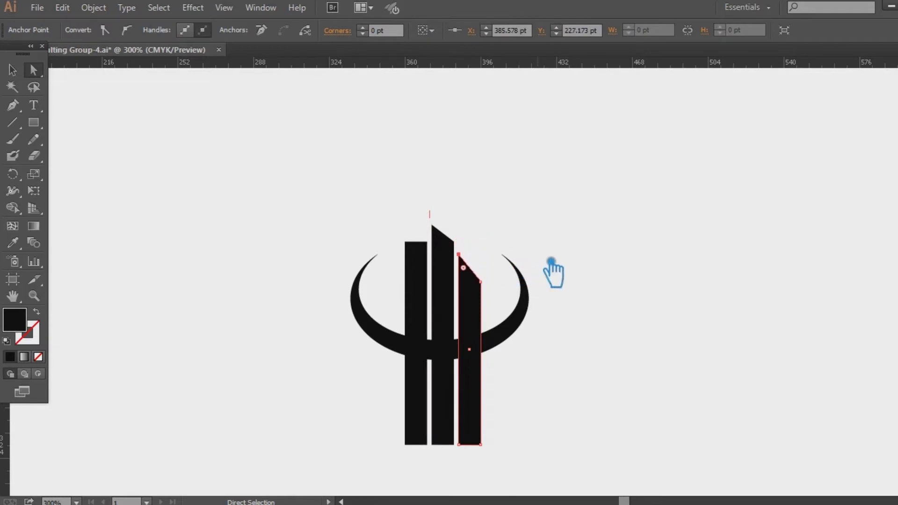
pyautogui.press('v')
pyautogui.click(230, 180)
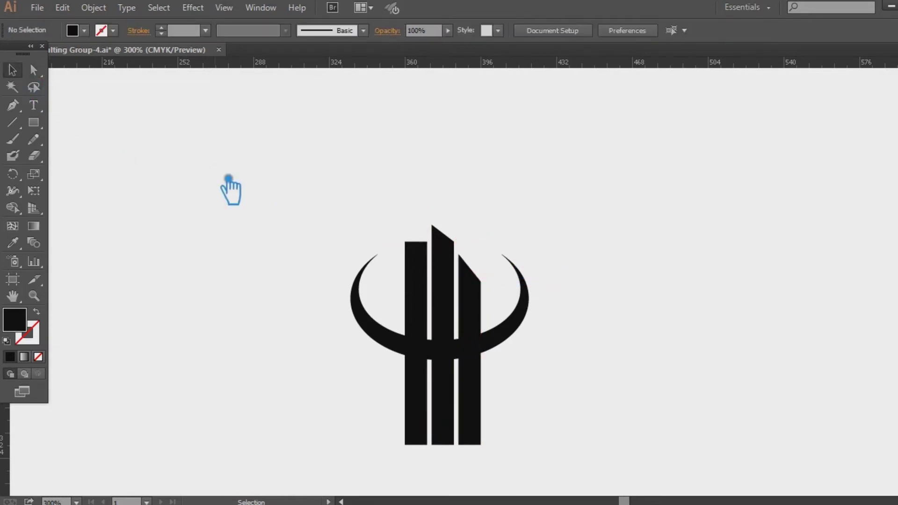
# - Delete the left bar and create a copy of the right bar reflected across the vertical axis
pyautogui.click(427, 313)
pyautogui.press('Delete')
pyautogui.rightClick(471, 302)
pyautogui.moveTo(515, 259)
pyautogui.click(678, 313)
pyautogui.click(422, 348)
pyautogui.click(745, 353)
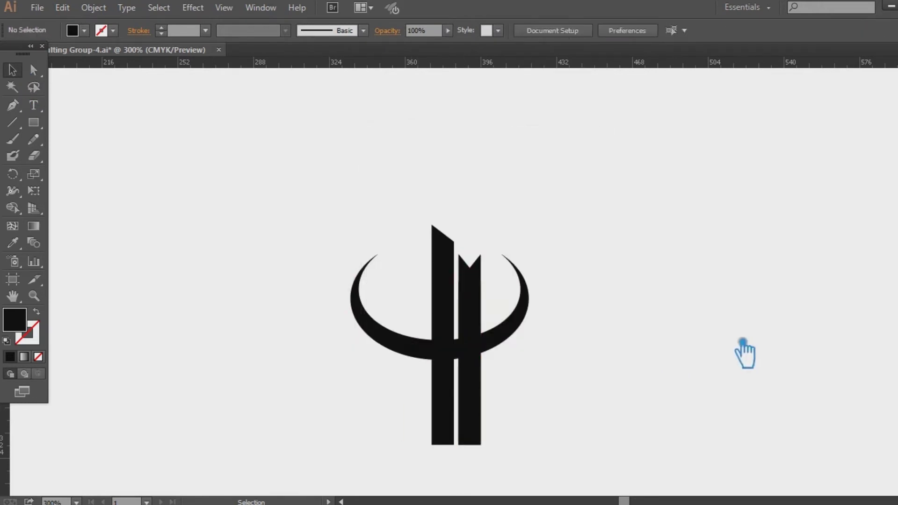
# - Move the mirrored bar into the left bar's place and align the three bars by their vertical centers
pyautogui.moveTo(480, 320); pyautogui.dragTo(426, 323)
pyautogui.moveTo(501, 312); pyautogui.dragTo(425, 291)
pyautogui.click(655, 31)
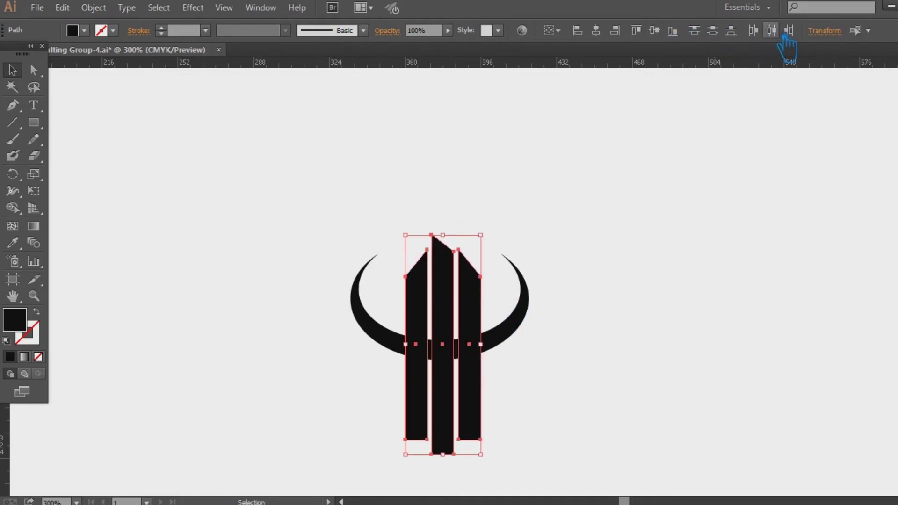
# - Move the three bars up together so their tops rise well above the crescent's tips
pyautogui.press('Up')
pyautogui.press('Up')
pyautogui.press('Up')
pyautogui.press('Up')
pyautogui.press('Up')
pyautogui.press('Up')
pyautogui.press('Up')
pyautogui.press('Up')
pyautogui.press('Up')
pyautogui.press('Up')
pyautogui.press('Up')
pyautogui.press('Up')
pyautogui.press('Up')
pyautogui.press('Up')
pyautogui.press('Up')
pyautogui.press('Up')
pyautogui.press('Up')
pyautogui.press('Up')
pyautogui.press('Up')
pyautogui.press('Up')
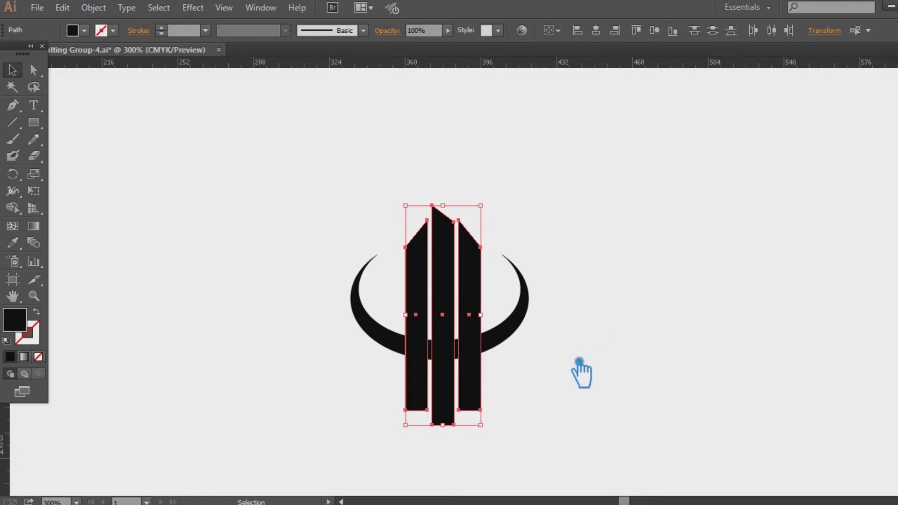
# - Scale the three bars proportionally about their center so they are slightly larger within the crescent
pyautogui.moveTo(487, 423); pyautogui.dragTo(520, 465)
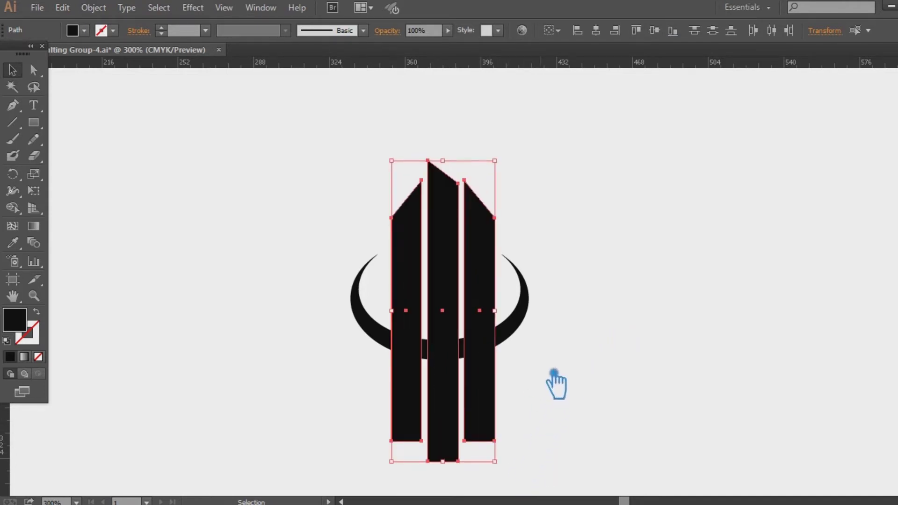
pyautogui.click(529, 332)
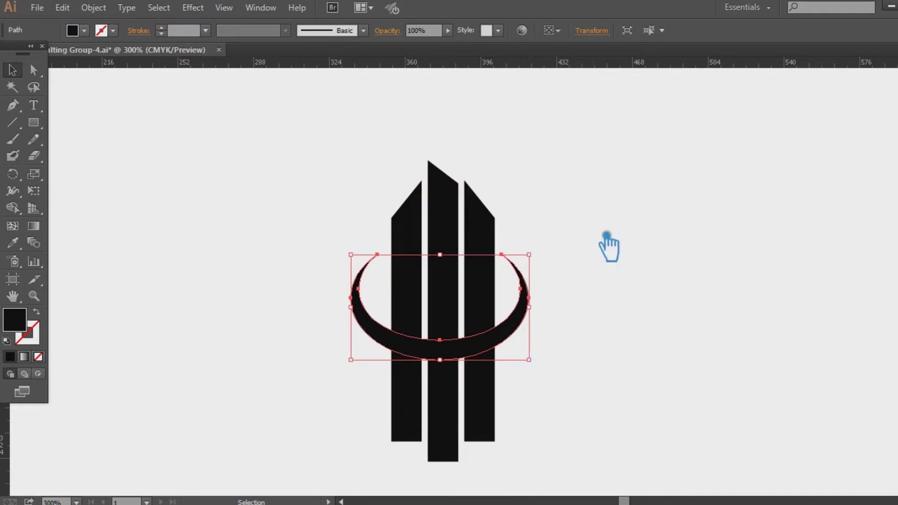
pyautogui.click(423, 194)
pyautogui.moveTo(507, 178); pyautogui.dragTo(497, 183)
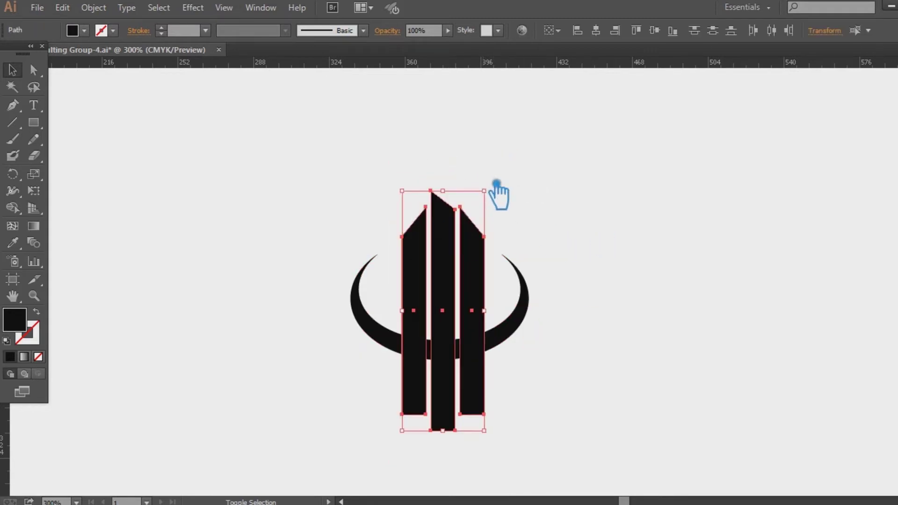
pyautogui.click(600, 356)
# - Raise the crescent's inner bottom anchor point slightly to thicken its lower curve
pyautogui.click(534, 337)
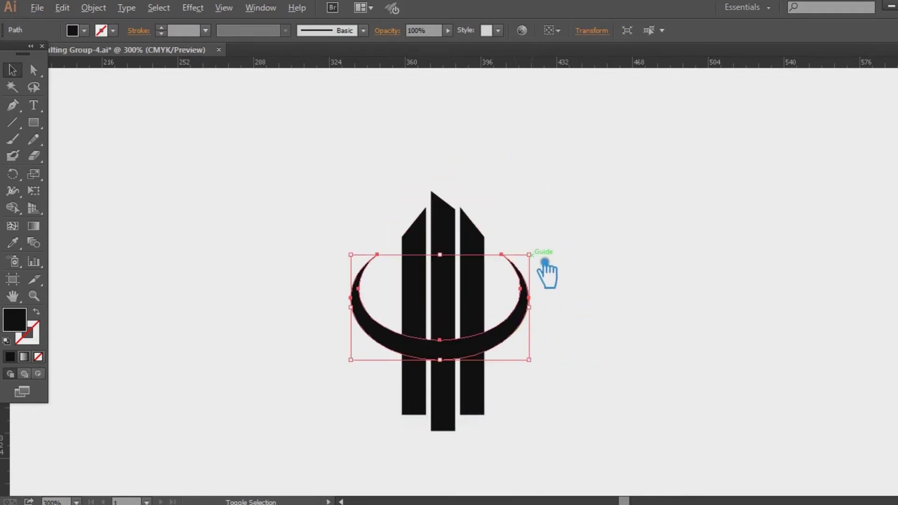
pyautogui.press('a')
pyautogui.click(440, 340)
pyautogui.press('Up')
pyautogui.click(552, 366)
pyautogui.click(514, 335)
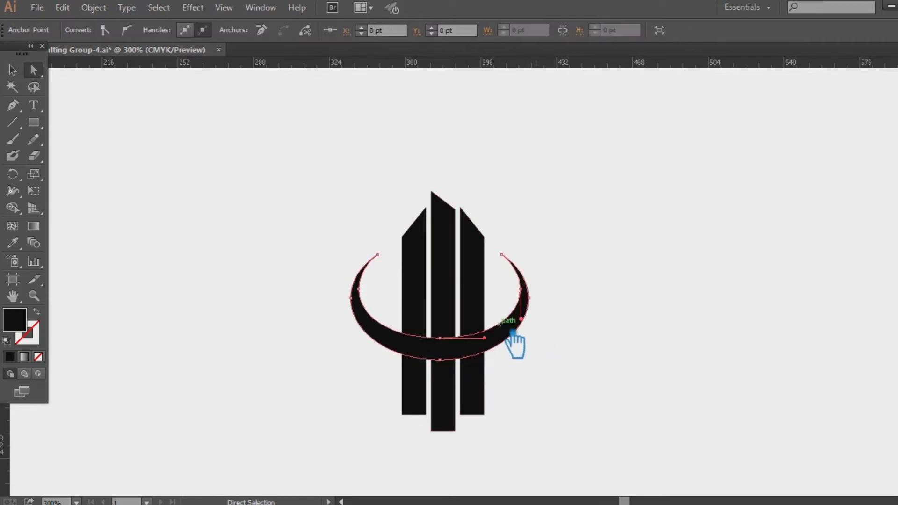
pyautogui.click(618, 411)
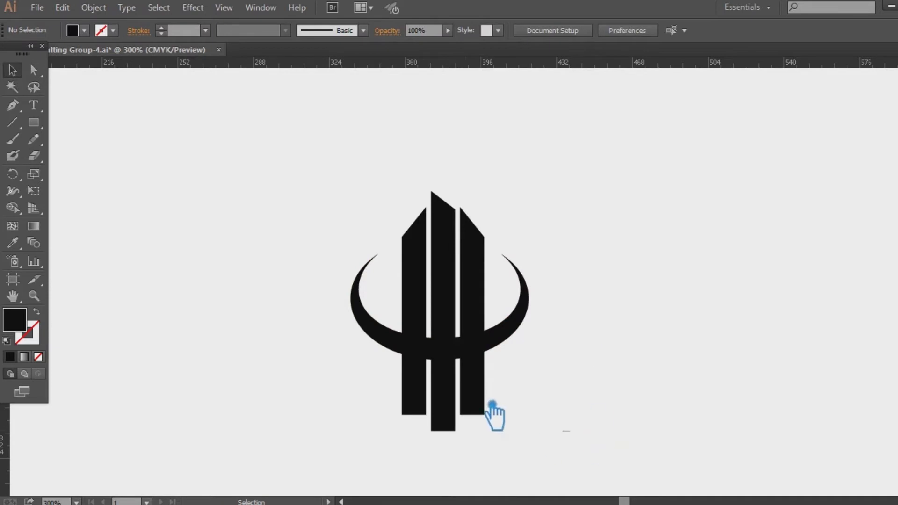
pyautogui.hotkey('ctrl', 'a')
pyautogui.click(597, 31)
pyautogui.hotkey('ctrl', 'z')
pyautogui.click(690, 169)
pyautogui.moveTo(412, 189); pyautogui.dragTo(488, 270)
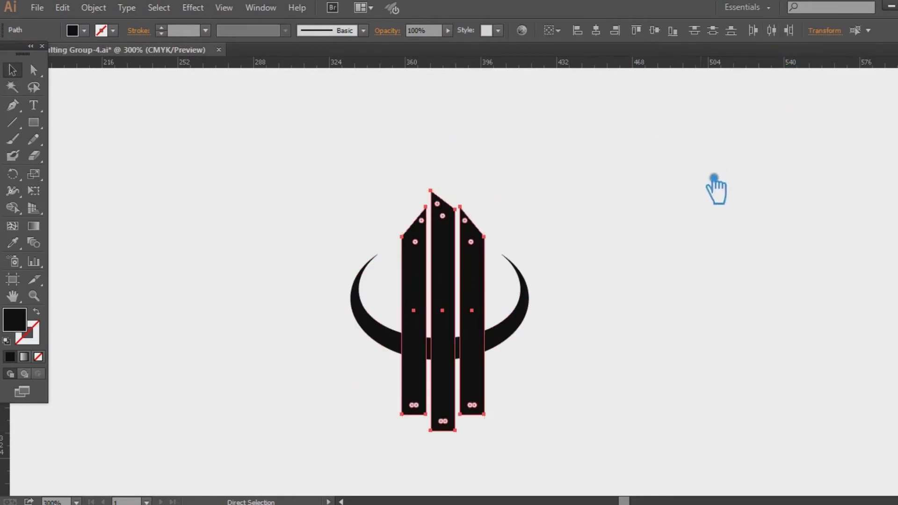
pyautogui.click(709, 176)
# - Offset the crescent's path by 3 pt with miter joins and a miter limit of 4
pyautogui.click(521, 343)
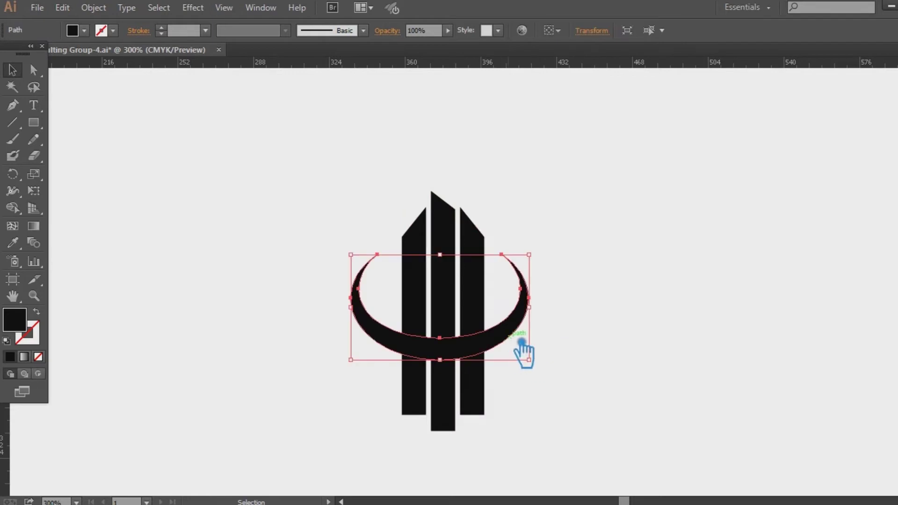
pyautogui.click(93, 7)
pyautogui.moveTo(225, 295)
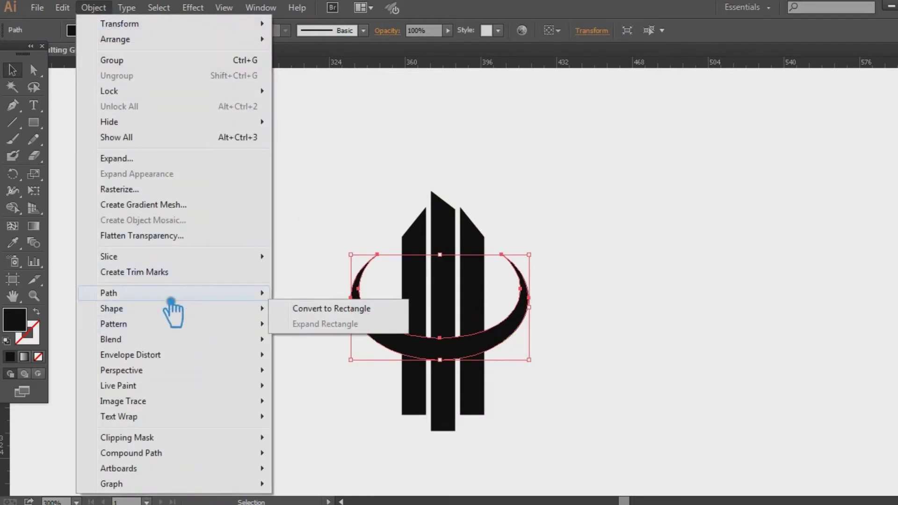
pyautogui.click(323, 345)
pyautogui.click(613, 239)
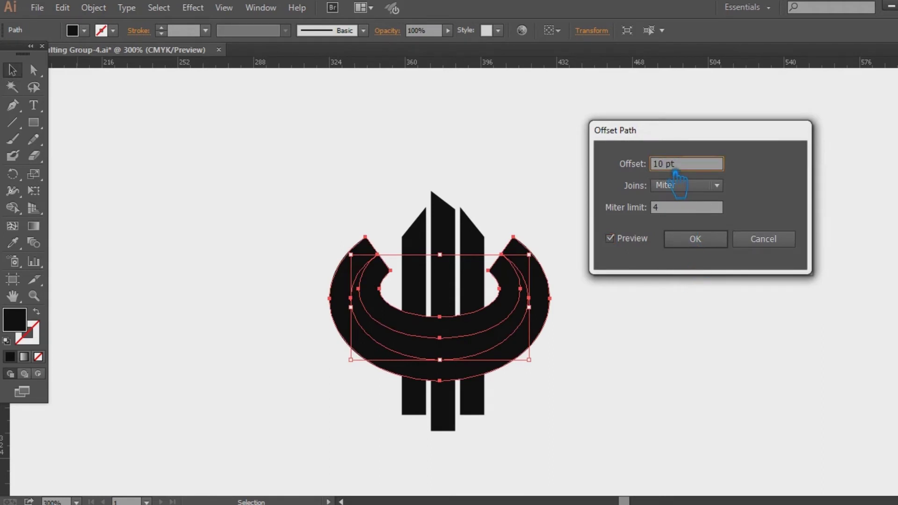
pyautogui.press('Tab')
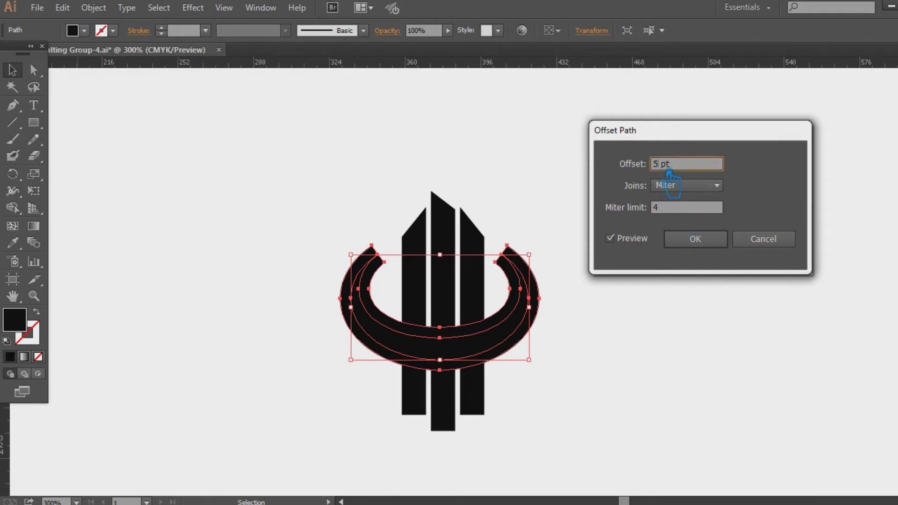
pyautogui.click(681, 211)
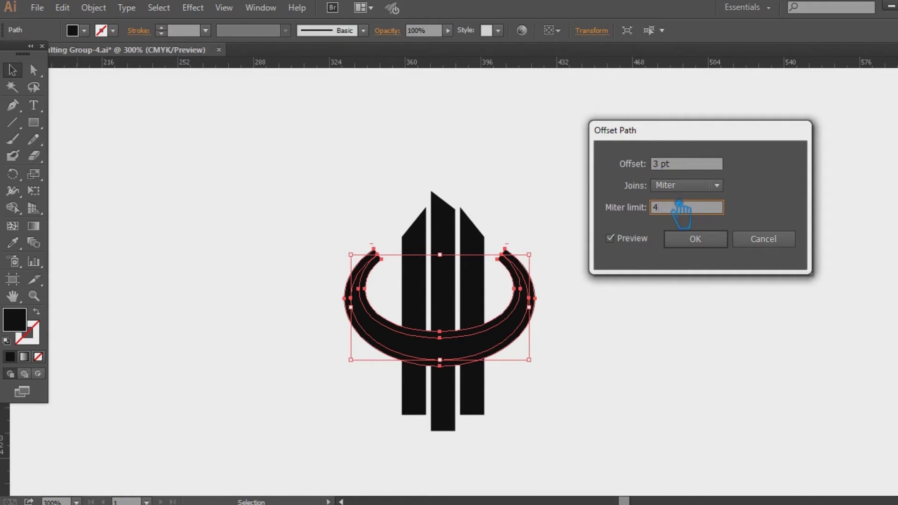
pyautogui.click(710, 240)
pyautogui.click(662, 305)
# - Divide the bars, crescent and offset shape with Pathfinder and ungroup the resulting pieces
pyautogui.moveTo(585, 360); pyautogui.dragTo(393, 309)
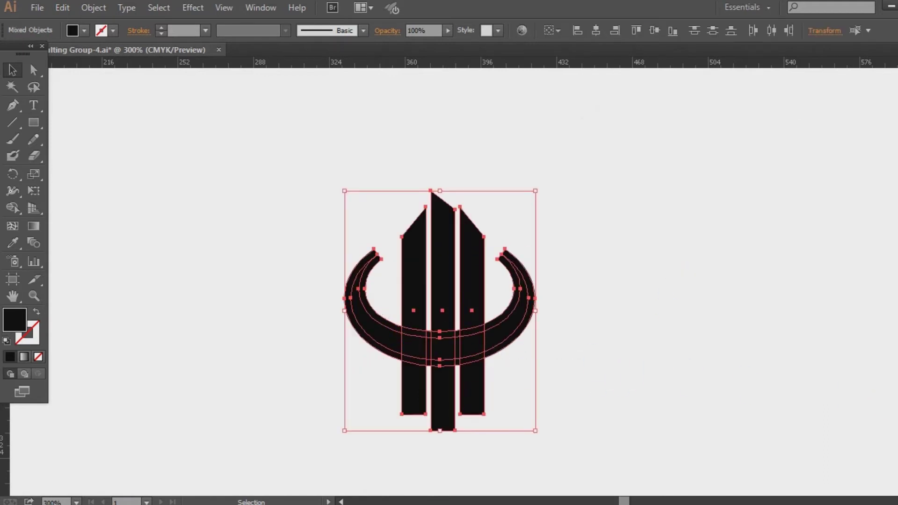
pyautogui.hotkey('ctrl', 'shift', 'F9')
pyautogui.click(781, 477)
pyautogui.hotkey('ctrl', 'shift', 'F9')
pyautogui.click(618, 348)
pyautogui.rightClick(517, 304)
pyautogui.click(556, 386)
pyautogui.click(585, 344)
# - Delete the offset shape's outer pieces on both sides of the crescent
pyautogui.click(520, 318)
pyautogui.press('Delete')
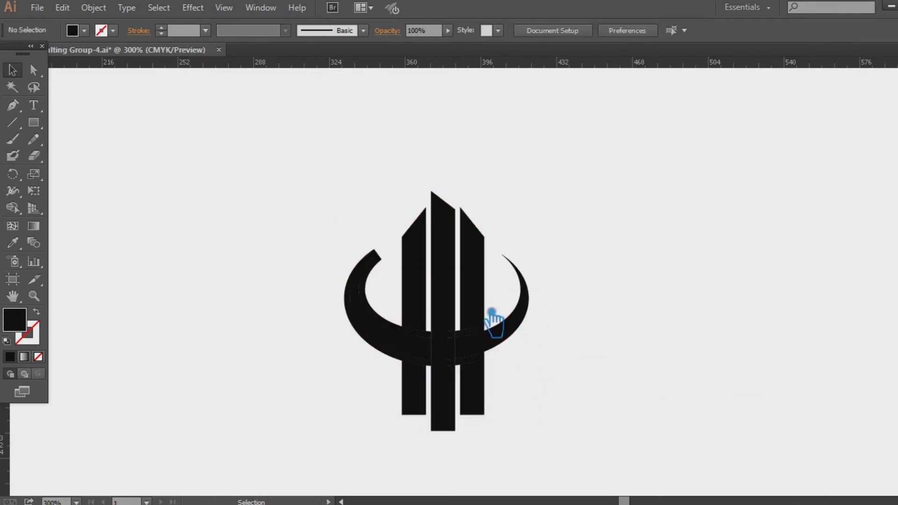
pyautogui.click(382, 305)
pyautogui.press('Delete')
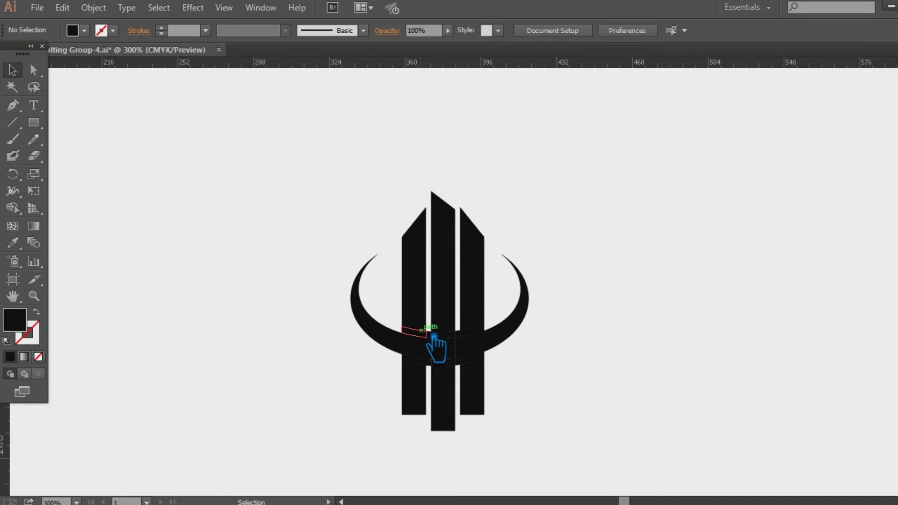
# - Delete the offset strips where the bars meet the crescent's inner edge, undoing the removal of the left bar's upper part
pyautogui.click(421, 332)
pyautogui.press('Delete')
pyautogui.click(444, 335)
pyautogui.press('Delete')
pyautogui.click(427, 332)
pyautogui.press('Delete')
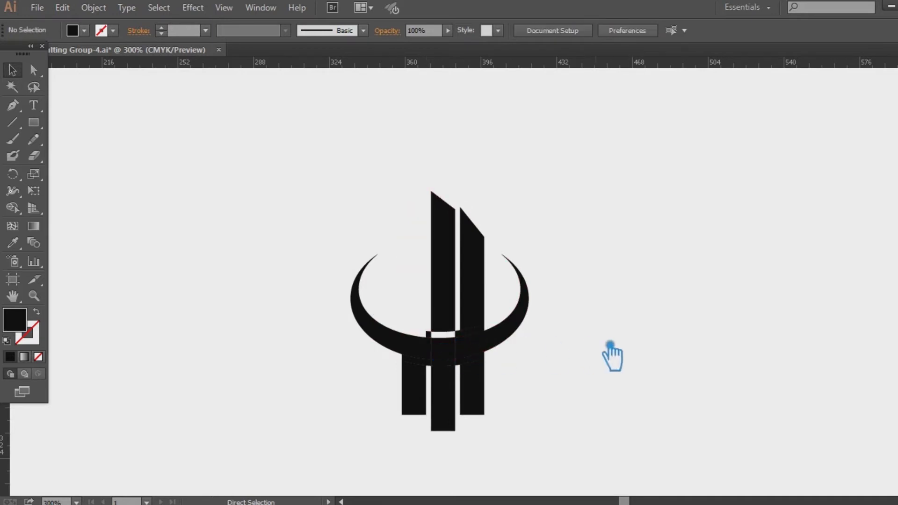
pyautogui.hotkey('ctrl', 'z')
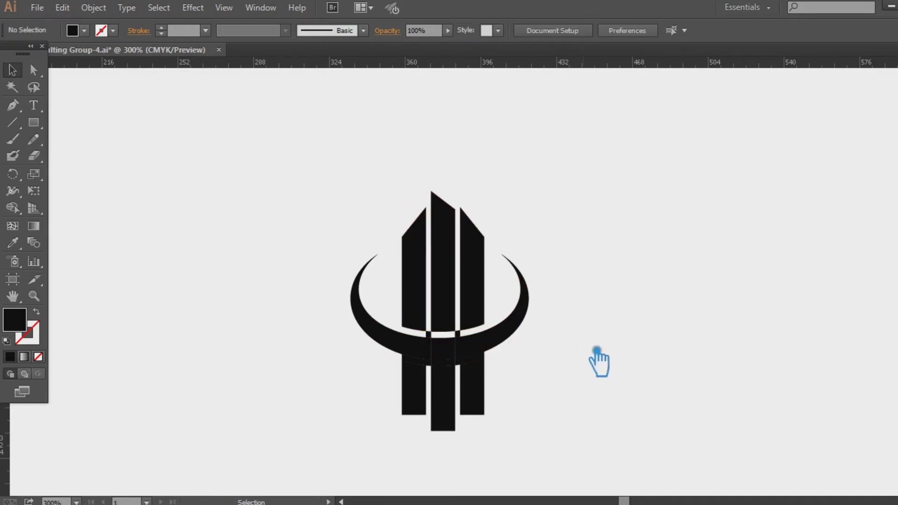
# - Delete the small leftover offset piece between the left and middle bars above the crescent
pyautogui.click(442, 336)
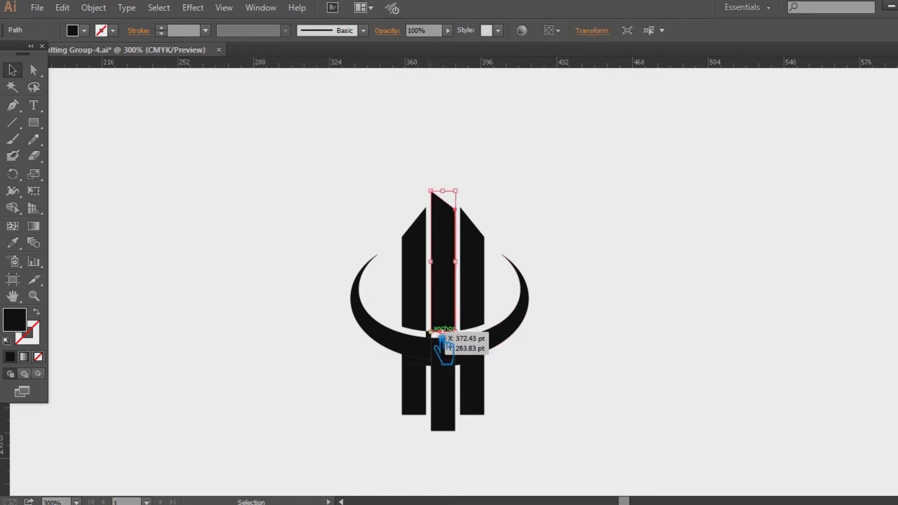
pyautogui.press('Delete')
pyautogui.hotkey('ctrl', 'z')
pyautogui.click(563, 335)
pyautogui.click(431, 335)
pyautogui.click(558, 364)
pyautogui.hotkey('ctrl', '+')
pyautogui.hotkey('ctrl', '+')
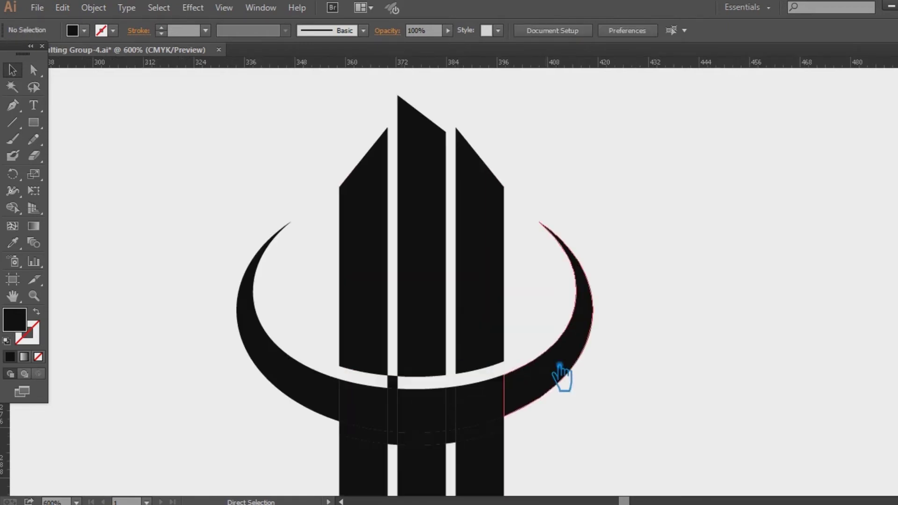
pyautogui.click(391, 296)
pyautogui.press('Delete')
pyautogui.moveTo(620, 339); pyautogui.dragTo(638, 373)
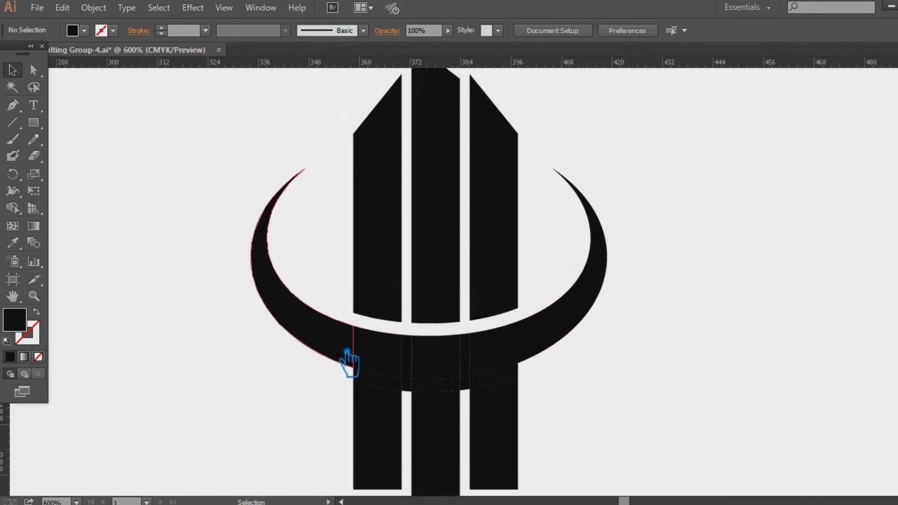
# - Undo the piece deletions, the ungrouping and the division back to the whole bars, crescent and offset shape
pyautogui.hotkey('ctrl', 'z')
pyautogui.hotkey('ctrl', 'z')
pyautogui.hotkey('ctrl', 'z')
pyautogui.hotkey('ctrl', 'z')
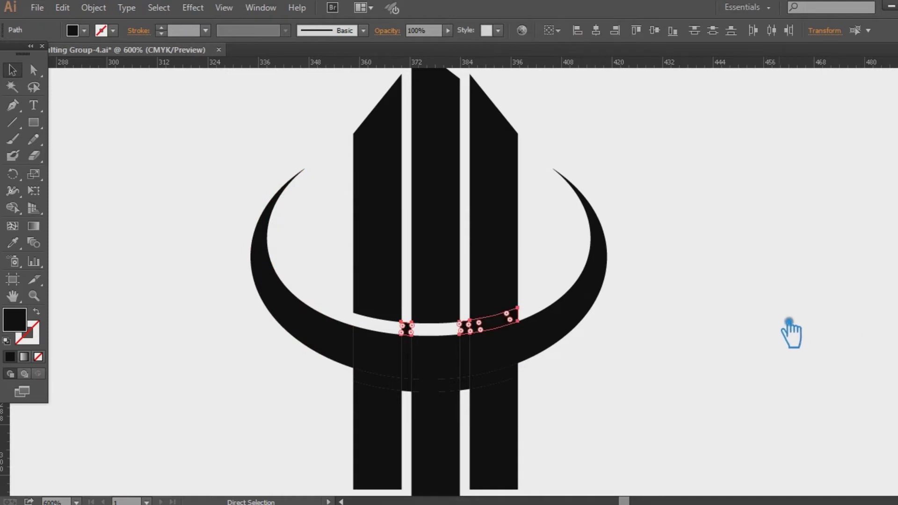
pyautogui.press('a')
pyautogui.click(556, 347)
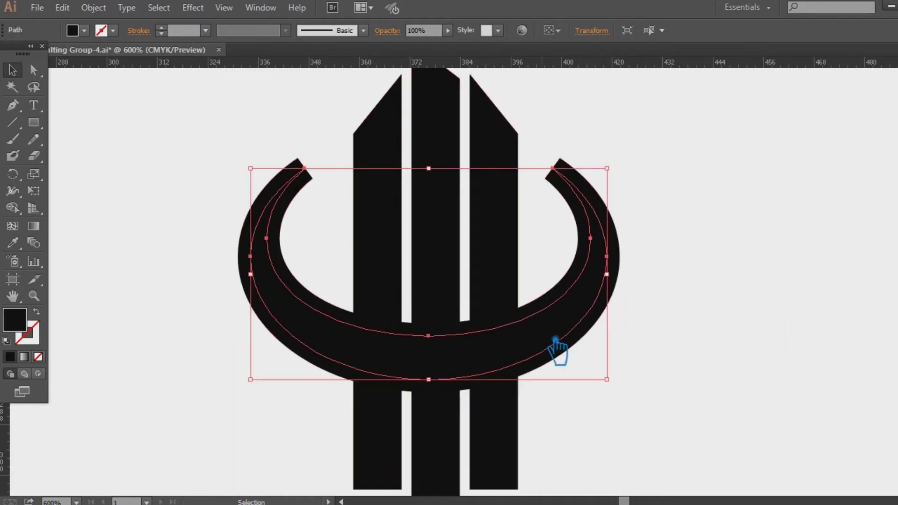
pyautogui.hotkey('ctrl', 'shift', 'a')
pyautogui.press('v')
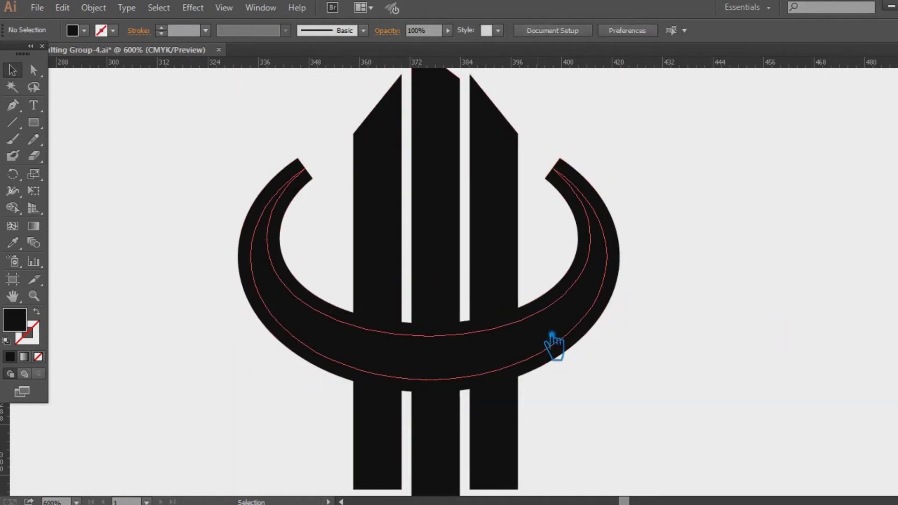
# - Divide the overlapping bars, crescent and 3 pt offset shape using Pathfinder Divide, and ungroup the result
pyautogui.moveTo(615, 380); pyautogui.dragTo(292, 301)
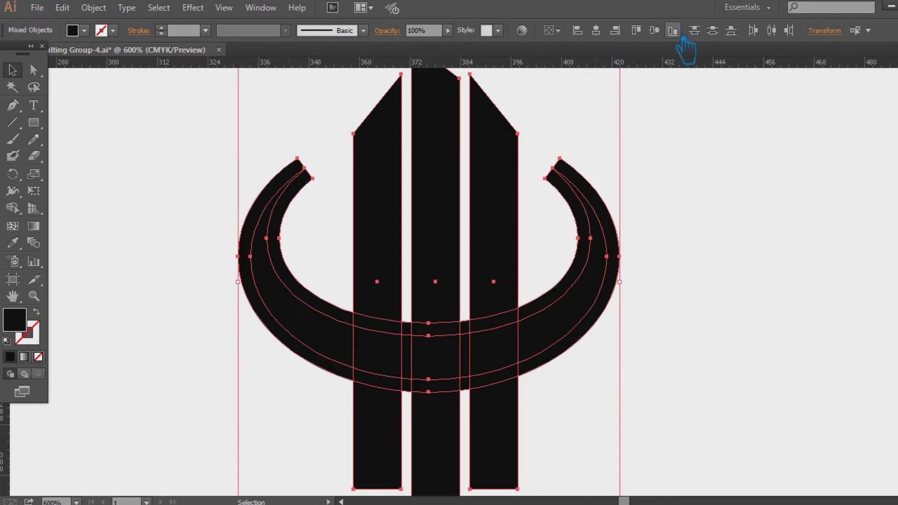
pyautogui.hotkey('ctrl', 'shift', 'F9')
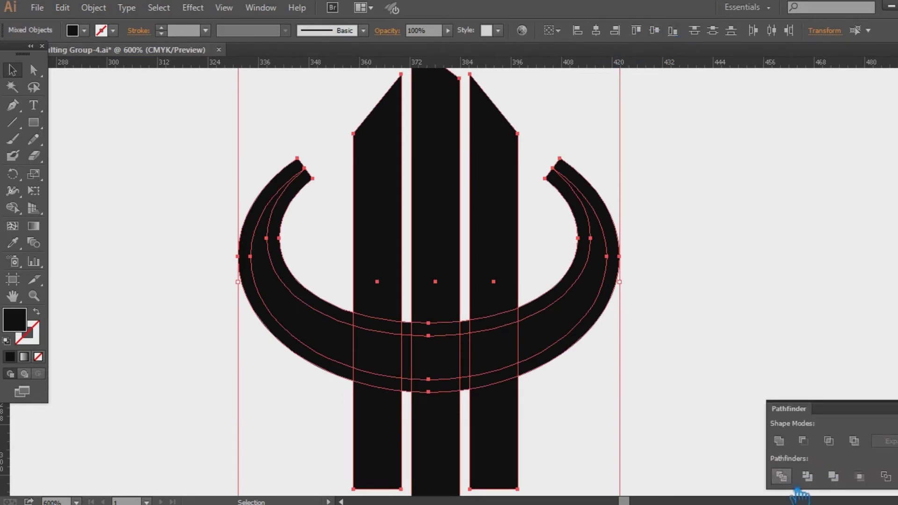
pyautogui.click(781, 476)
pyautogui.hotkey('ctrl', 'shift', 'F9')
pyautogui.click(670, 325)
pyautogui.rightClick(570, 271)
pyautogui.click(618, 352)
pyautogui.click(681, 327)
# - Delete the divided offset pieces surrounding the crescent's right and left arms
pyautogui.click(564, 300)
pyautogui.press('Delete')
pyautogui.click(332, 308)
pyautogui.press('Delete')
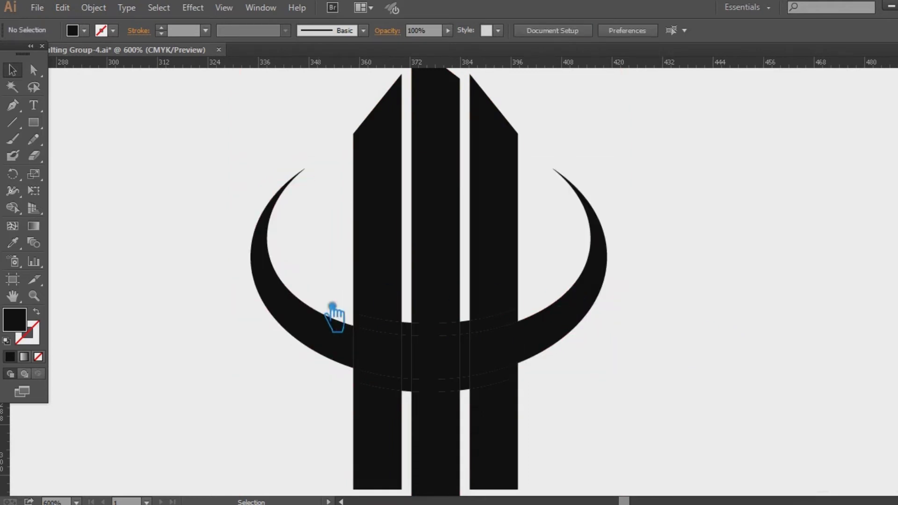
# - Delete the offset strips along the crescent's inner edge to leave a gap beneath the three bars
pyautogui.click(391, 326)
pyautogui.press('Delete')
pyautogui.click(406, 328)
pyautogui.press('Delete')
pyautogui.click(427, 329)
pyautogui.press('Delete')
pyautogui.click(478, 324)
pyautogui.press('Delete')
# - Delete the bars' lower ends and the offset strips below the crescent
pyautogui.moveTo(589, 431); pyautogui.dragTo(322, 433)
pyautogui.press('Delete')
pyautogui.moveTo(566, 387); pyautogui.dragTo(312, 396)
pyautogui.press('Delete')
pyautogui.moveTo(608, 450); pyautogui.dragTo(327, 361)
pyautogui.press('Delete')
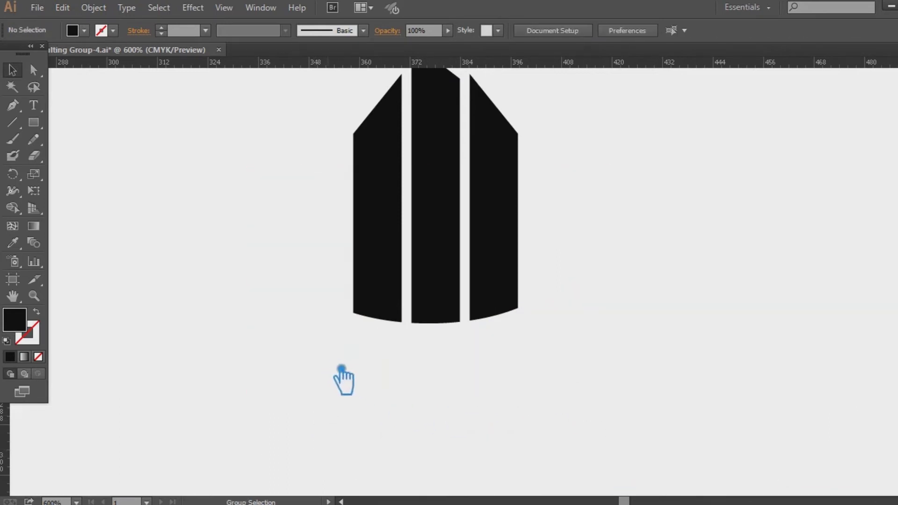
pyautogui.hotkey('ctrl', 'z')
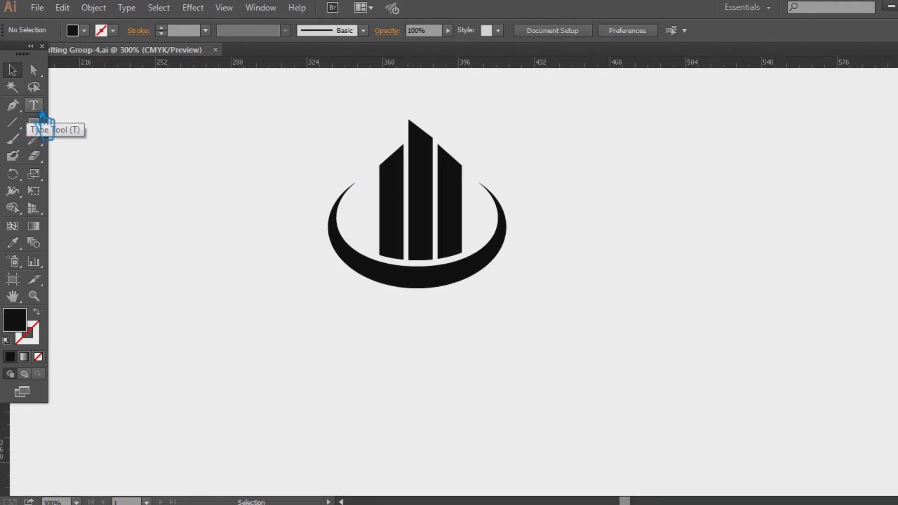
# - Add the text "Consultant Team" as a separate line below the crescent
pyautogui.click(40, 111)
pyautogui.click(334, 350)
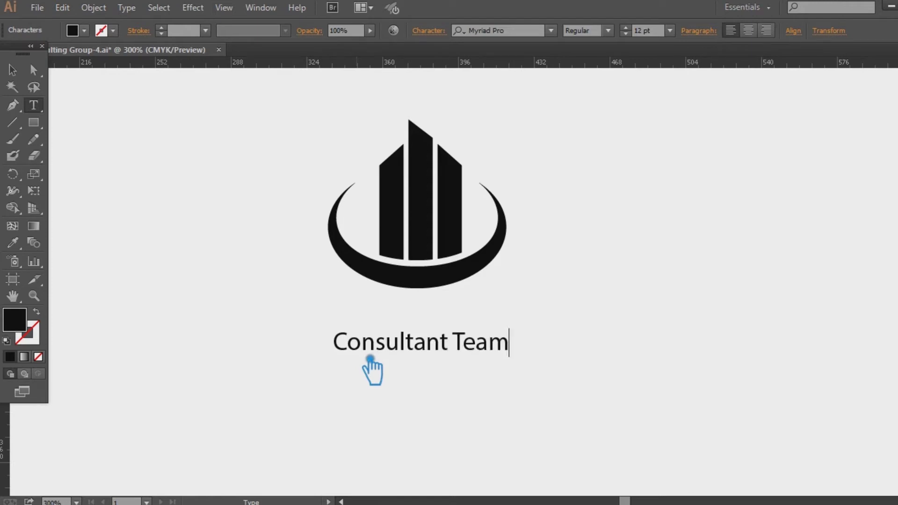
pyautogui.click(12, 70)
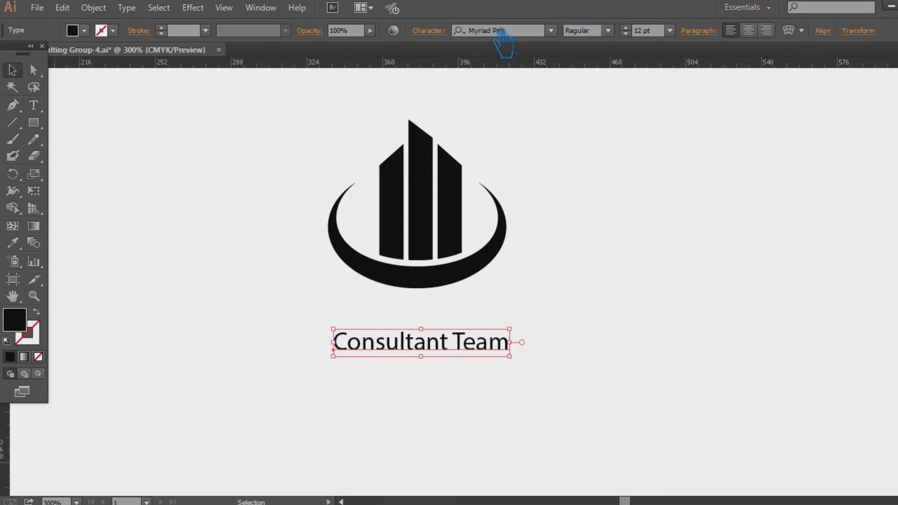
# - Try the Nechao Sharp Regular font on the Consultant Team text
pyautogui.click(500, 31)
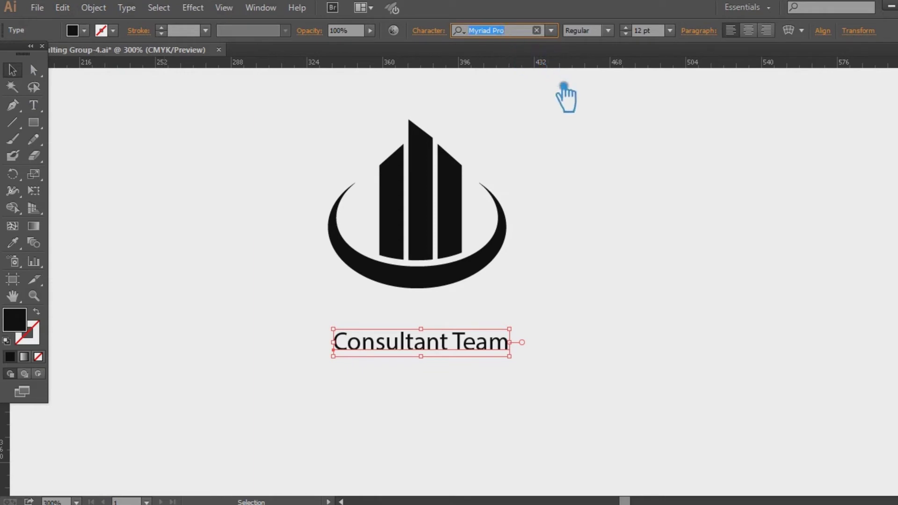
pyautogui.press('BackSpace')
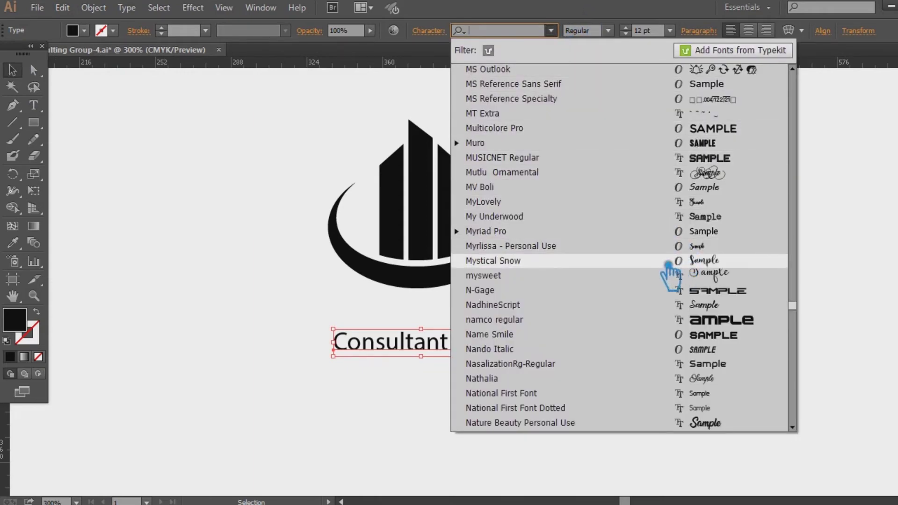
pyautogui.scroll(-5, 669, 267)
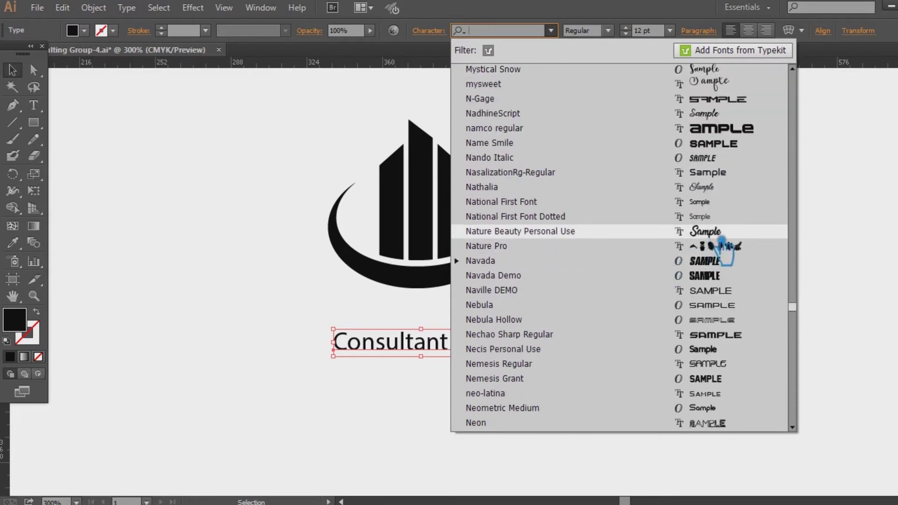
pyautogui.scroll(-2, 721, 239)
pyautogui.click(719, 278)
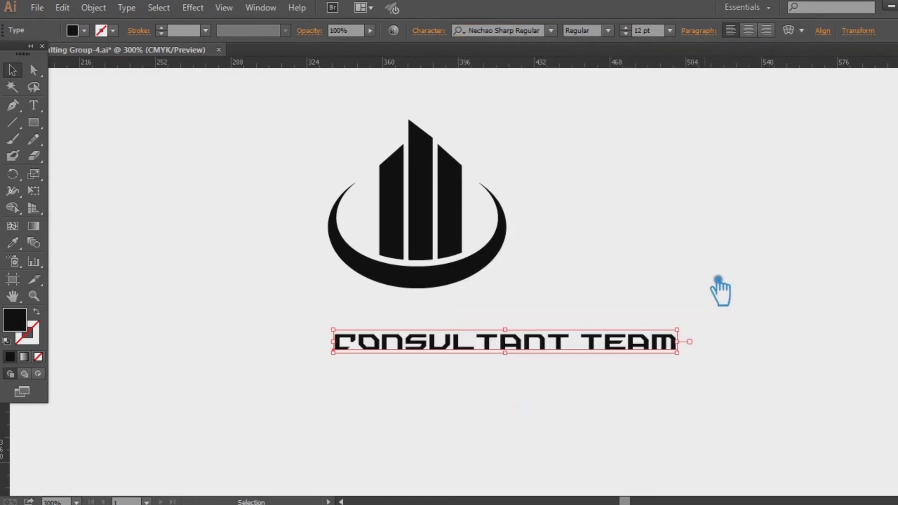
# - Try the Nero font on the Consultant Team text and deselect it to judge the look
pyautogui.click(552, 31)
pyautogui.scroll(-4, 594, 248)
pyautogui.scroll(-3, 597, 252)
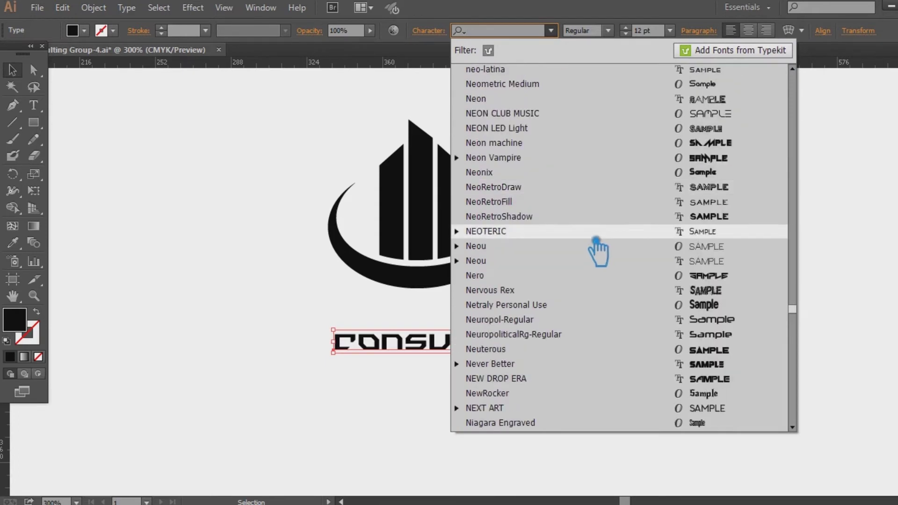
pyautogui.click(653, 276)
pyautogui.click(714, 290)
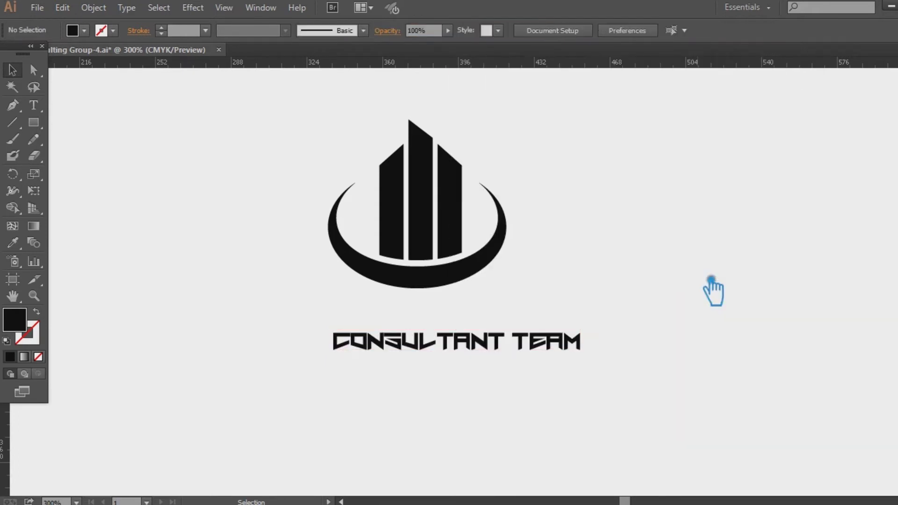
# - Set the tracking of the Consultant Team text to 25
pyautogui.click(485, 358)
pyautogui.click(429, 31)
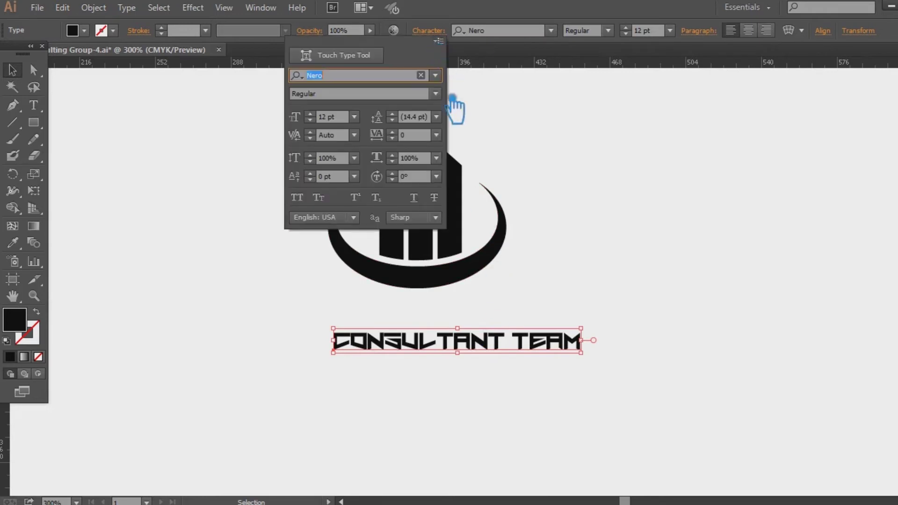
pyautogui.click(436, 136)
pyautogui.click(449, 295)
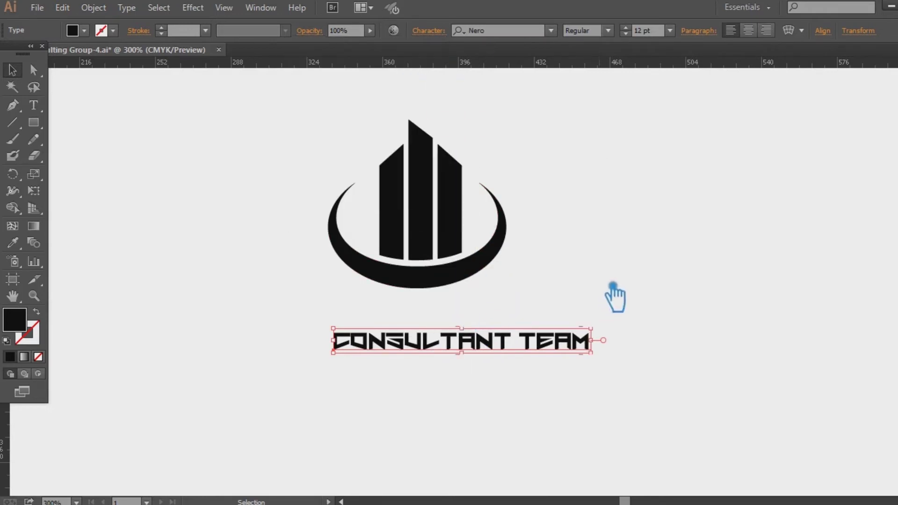
pyautogui.click(612, 285)
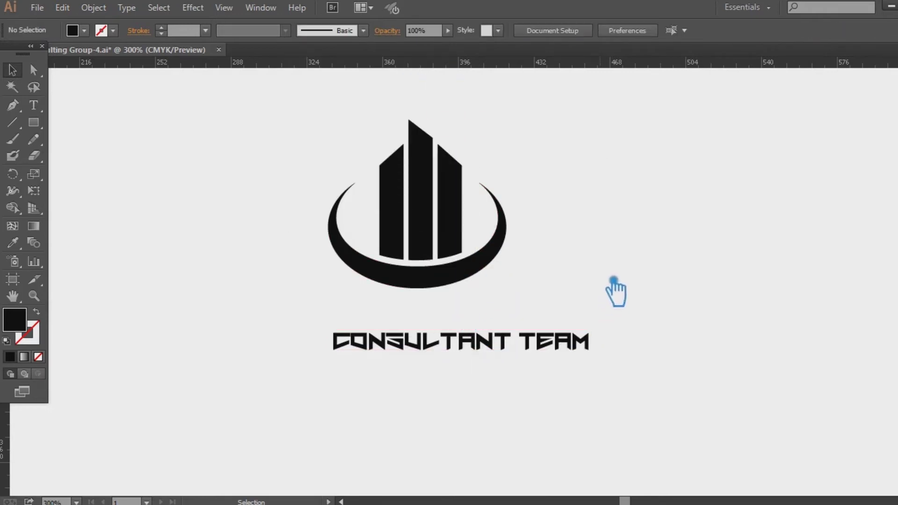
# - Try the Octuple max Solid font on the Consultant Team text
pyautogui.click(491, 361)
pyautogui.click(551, 31)
pyautogui.scroll(-2, 618, 262)
pyautogui.scroll(-12, 615, 257)
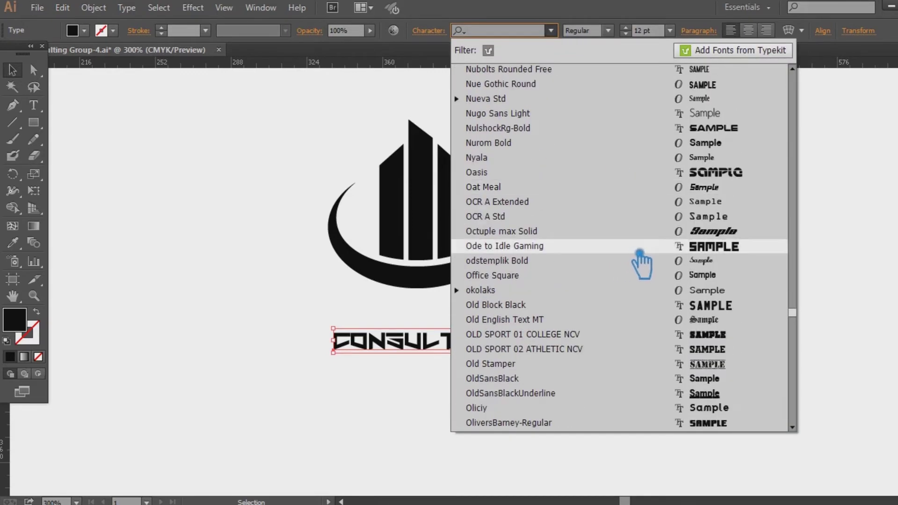
pyautogui.click(636, 231)
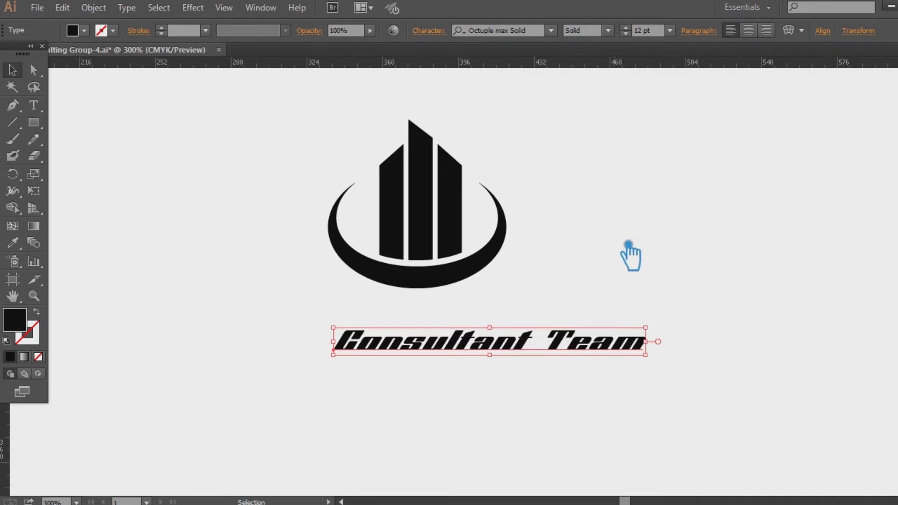
# - Change the Consultant Team text's font to Paladins and move it closer beneath the crescent
pyautogui.click(479, 35)
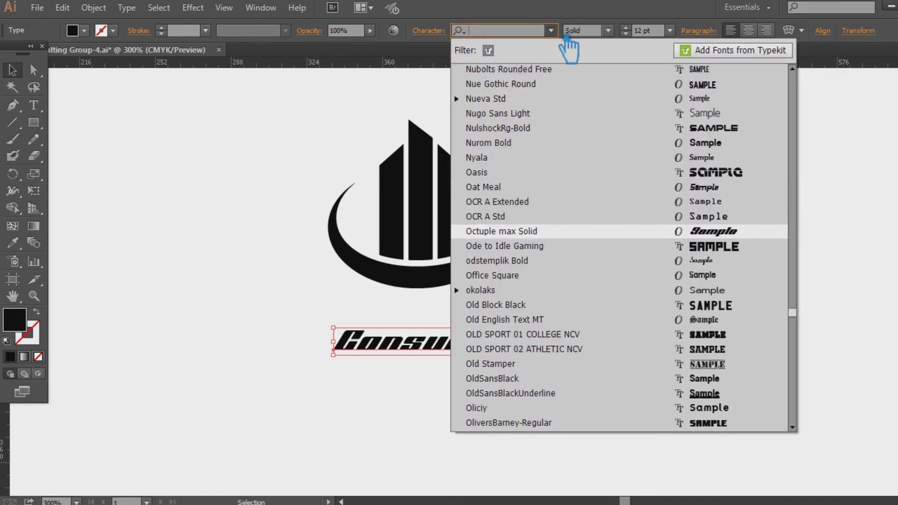
pyautogui.scroll(-4, 622, 255)
pyautogui.scroll(-10, 622, 255)
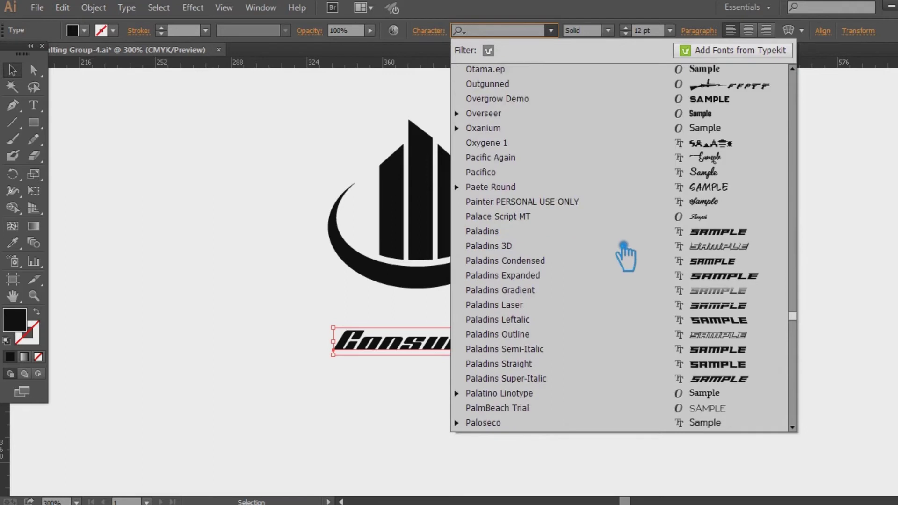
pyautogui.click(645, 231)
pyautogui.click(656, 255)
pyautogui.moveTo(521, 341); pyautogui.dragTo(450, 314)
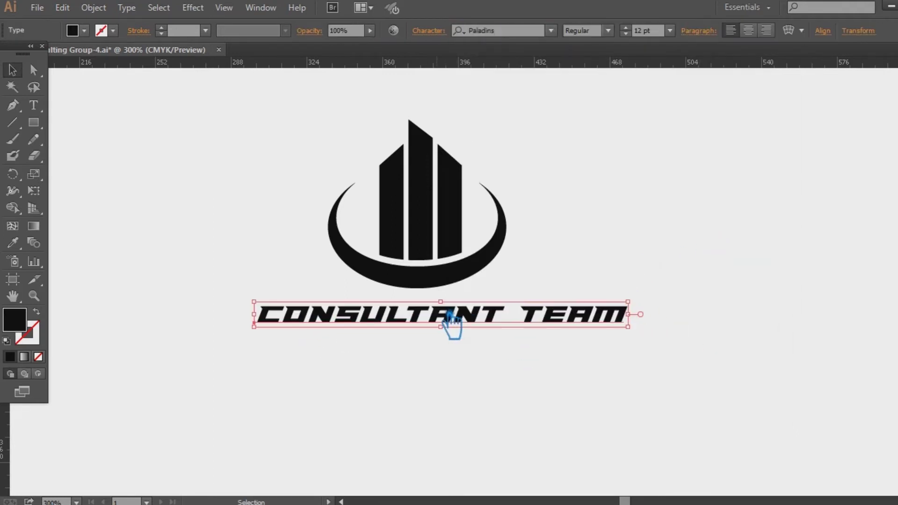
# - Set the tracking of the Consultant Team text to 0
pyautogui.click(442, 51)
pyautogui.click(439, 156)
pyautogui.click(459, 245)
pyautogui.click(593, 209)
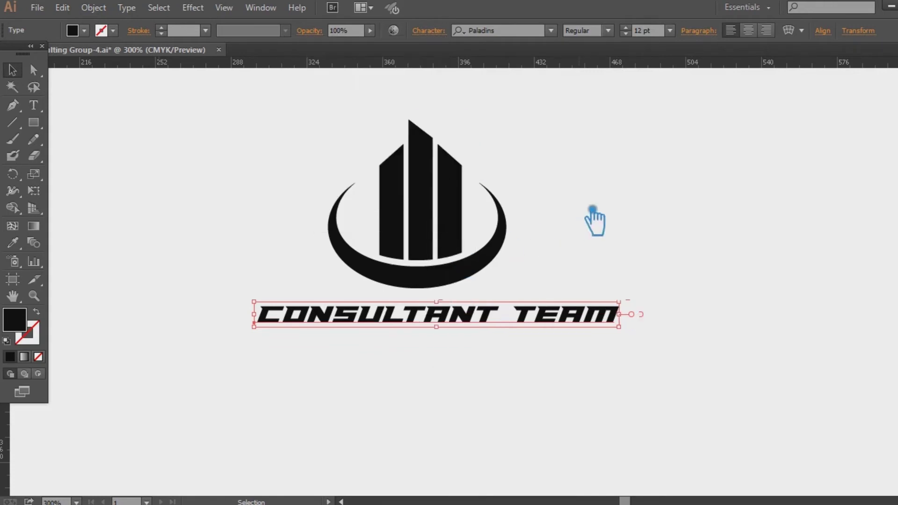
pyautogui.click(593, 210)
# - Enlarge the Consultant Team text proportionally and position it roughly centred just below the crescent
pyautogui.click(561, 315)
pyautogui.moveTo(629, 306); pyautogui.dragTo(804, 276)
pyautogui.moveTo(603, 315); pyautogui.dragTo(512, 326)
pyautogui.click(620, 261)
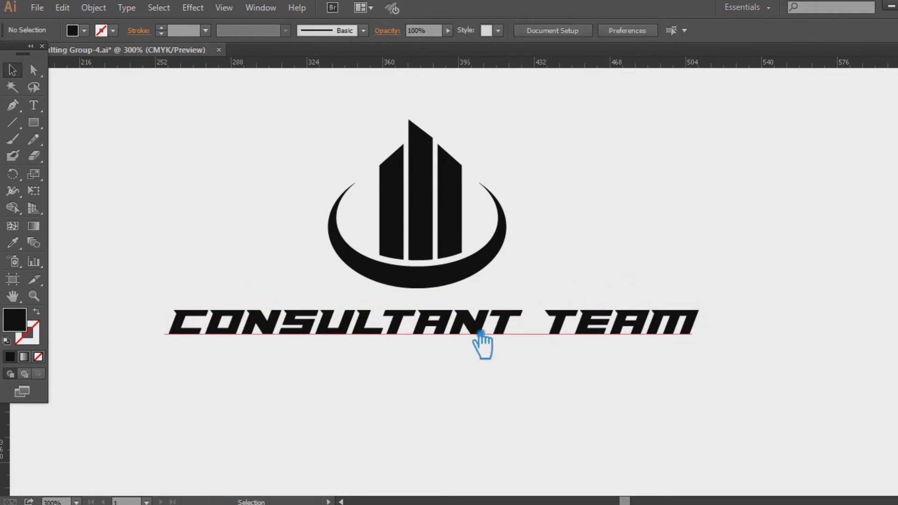
pyautogui.click(504, 322)
pyautogui.click(557, 236)
pyautogui.click(656, 323)
pyautogui.click(600, 434)
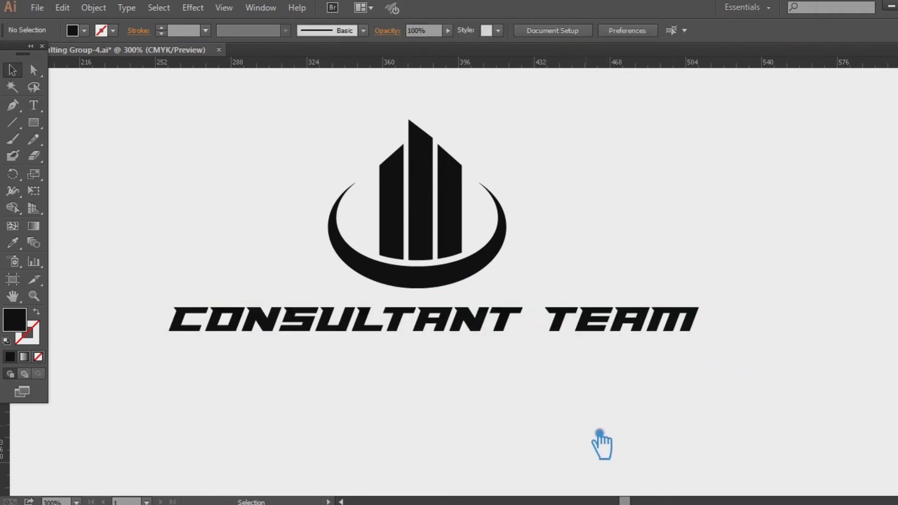
# - Add the text "TAGLINE GOES HERE" below the company name and move it to roughly centred beneath that line
pyautogui.click(42, 114)
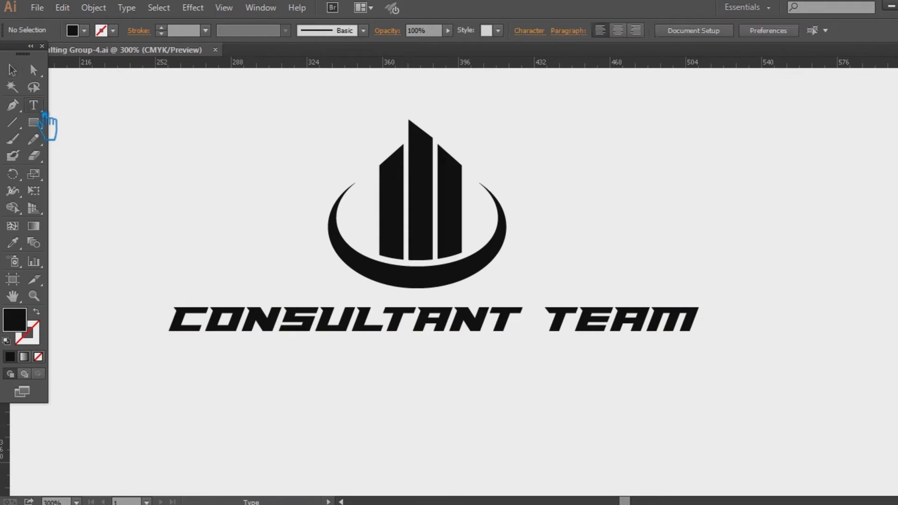
pyautogui.click(347, 378)
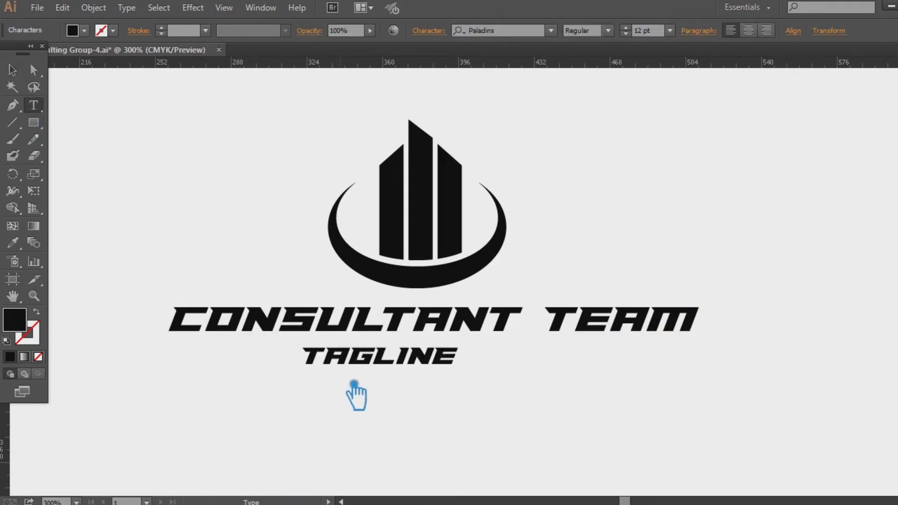
pyautogui.write('TAGLINE GOES HERE')
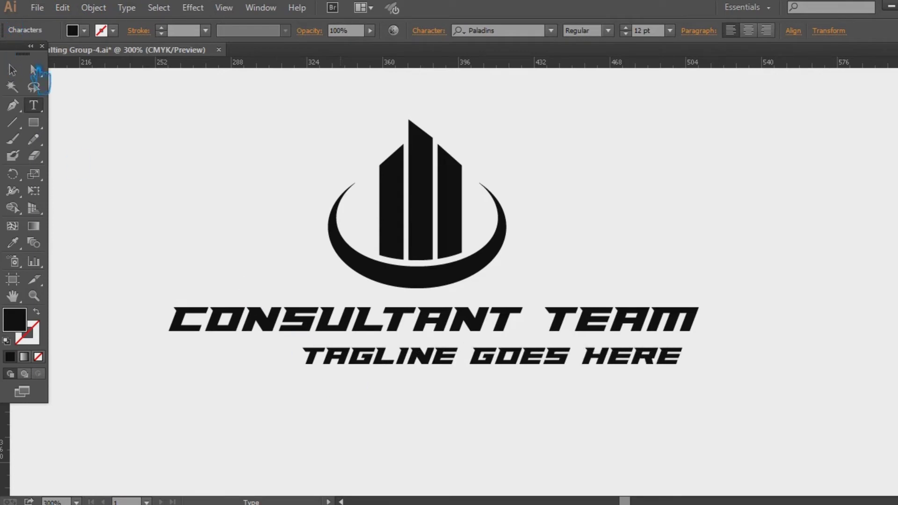
pyautogui.click(13, 70)
pyautogui.click(706, 255)
pyautogui.moveTo(537, 363); pyautogui.dragTo(487, 369)
pyautogui.click(463, 394)
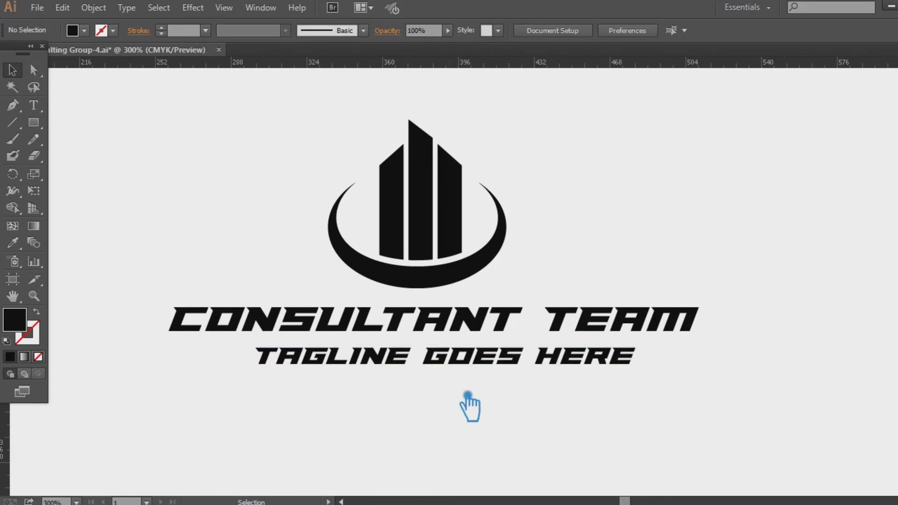
# - Change the tagline's font to Paladins Condensed
pyautogui.click(474, 367)
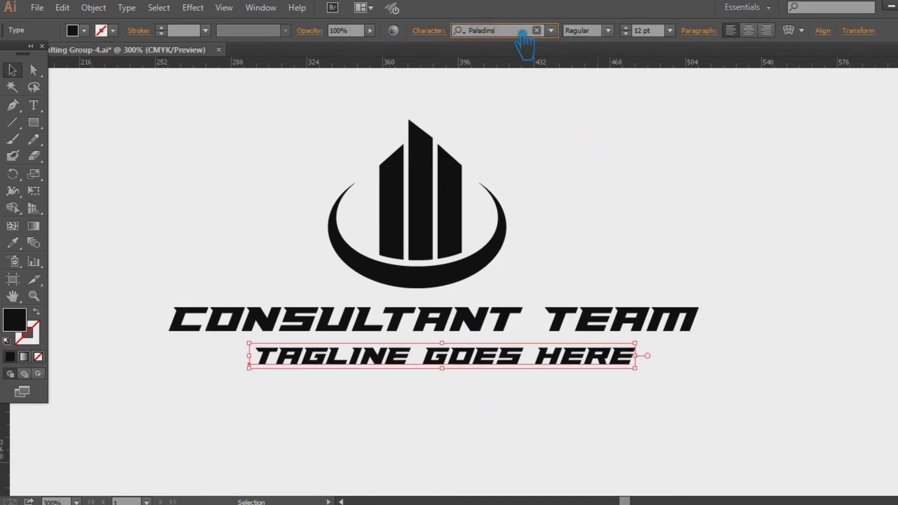
pyautogui.click(551, 30)
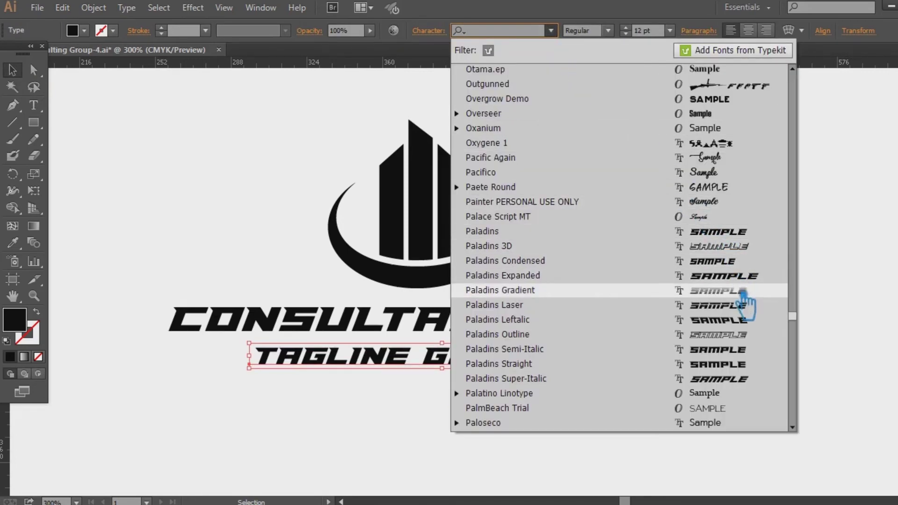
pyautogui.click(737, 260)
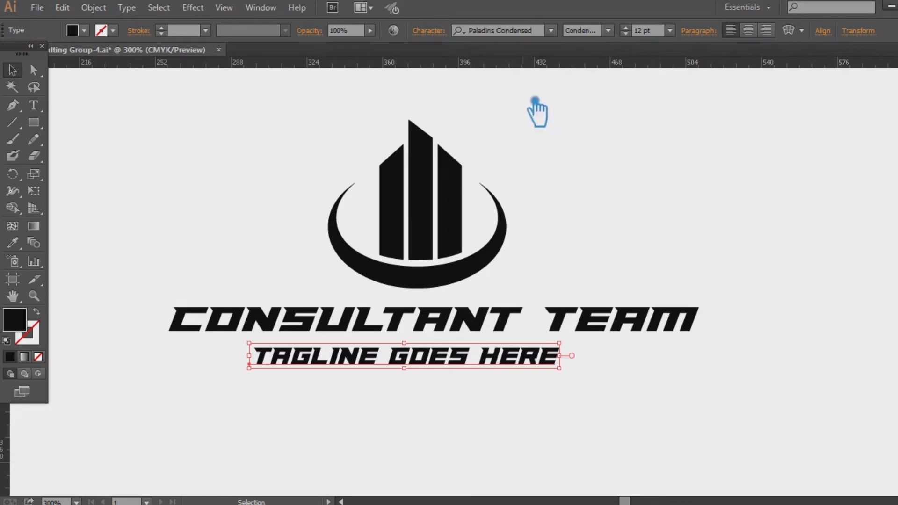
pyautogui.click(444, 45)
pyautogui.click(704, 245)
# - Copy the tagline's type style onto the Consultant Team text with the Eyedropper and set its font size to 24 pt
pyautogui.click(577, 331)
pyautogui.click(12, 243)
pyautogui.click(392, 363)
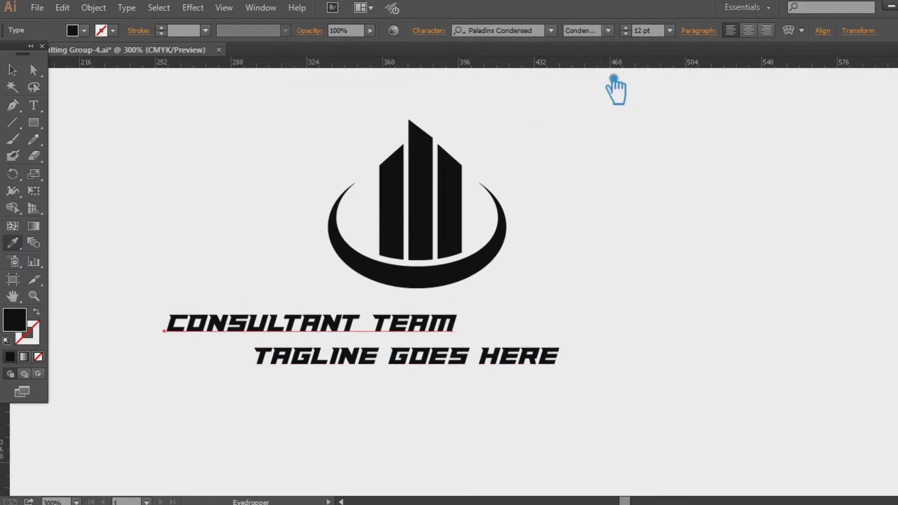
pyautogui.click(669, 31)
pyautogui.click(704, 227)
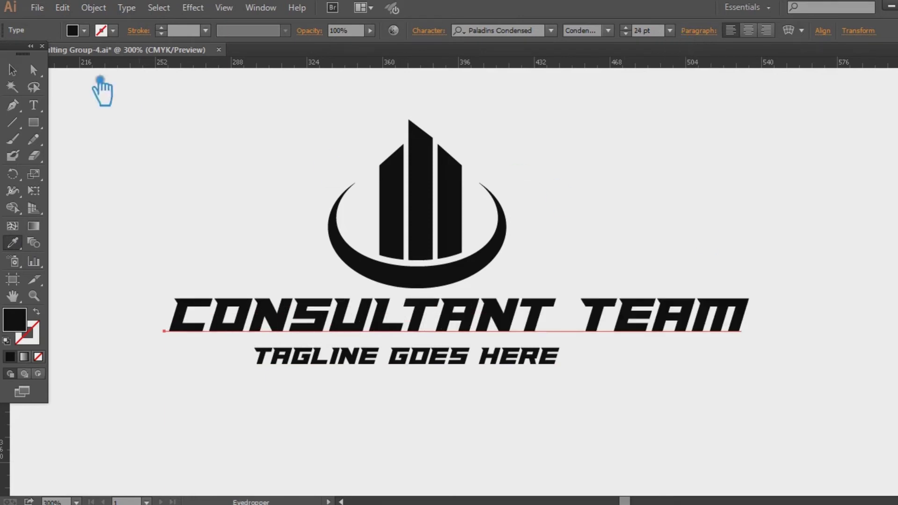
pyautogui.click(21, 71)
pyautogui.click(678, 251)
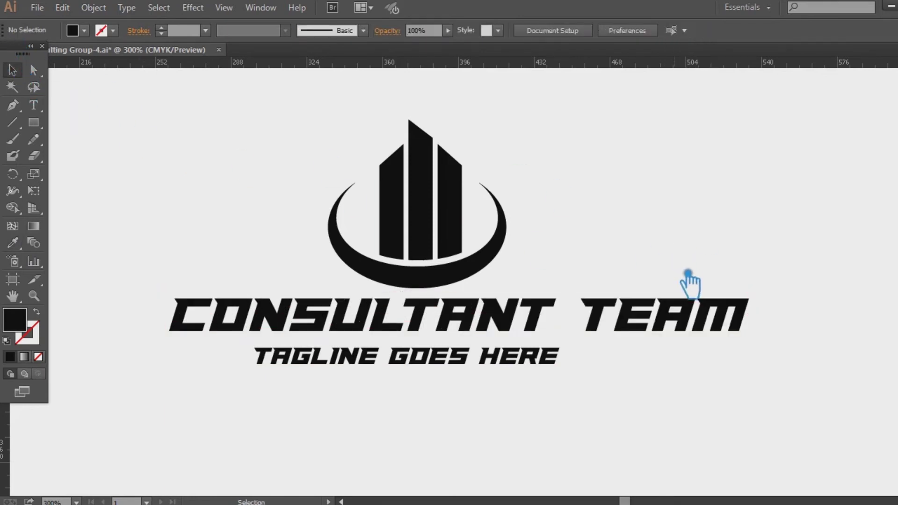
# - Move the tagline closer beneath the company name and set its tracking to 200
pyautogui.moveTo(466, 364); pyautogui.dragTo(494, 358)
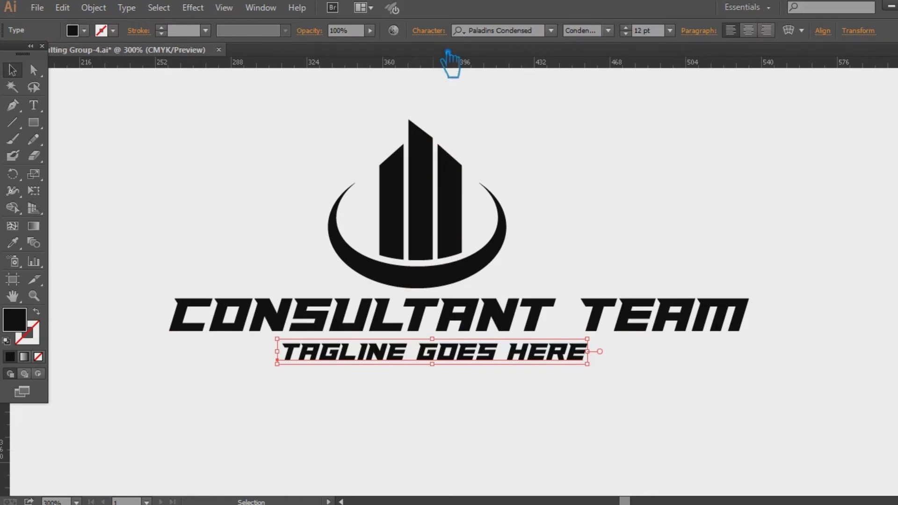
pyautogui.click(429, 31)
pyautogui.click(436, 134)
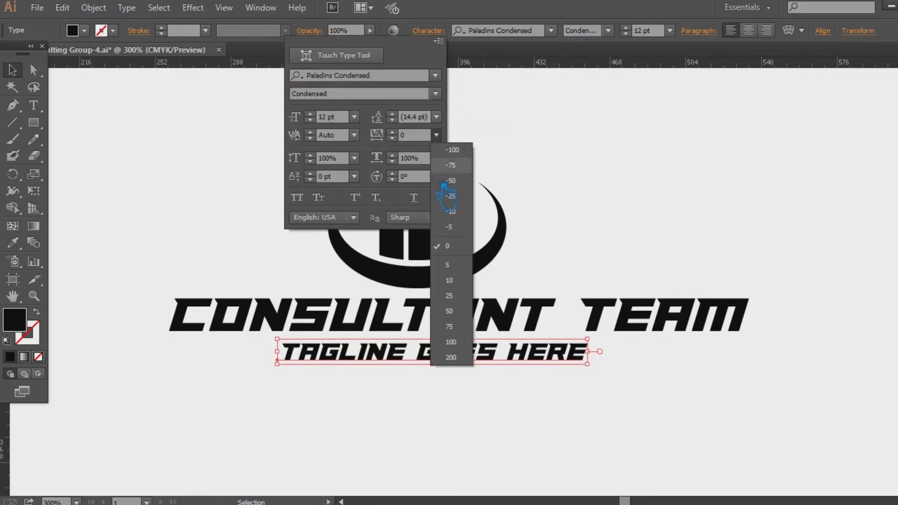
pyautogui.click(469, 357)
# - Reduce the tagline's font size slightly and deselect it
pyautogui.click(625, 33)
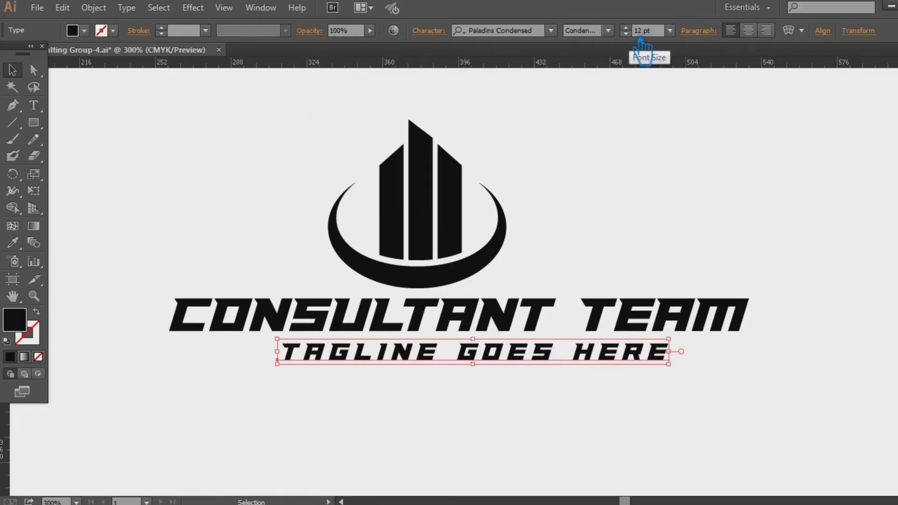
pyautogui.click(626, 34)
pyautogui.click(614, 157)
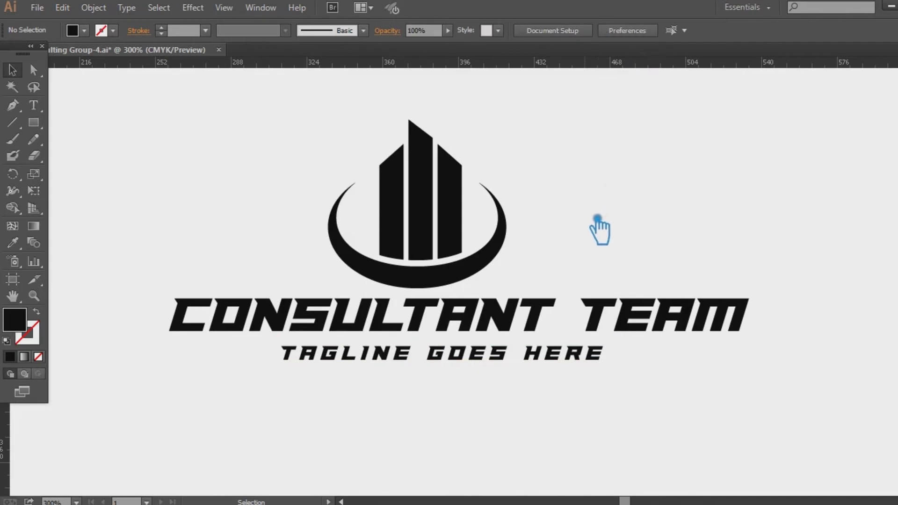
# - Enlarge the grouped bars-and-crescent emblem proportionally and move it up above the company name
pyautogui.click(519, 325)
pyautogui.click(497, 248)
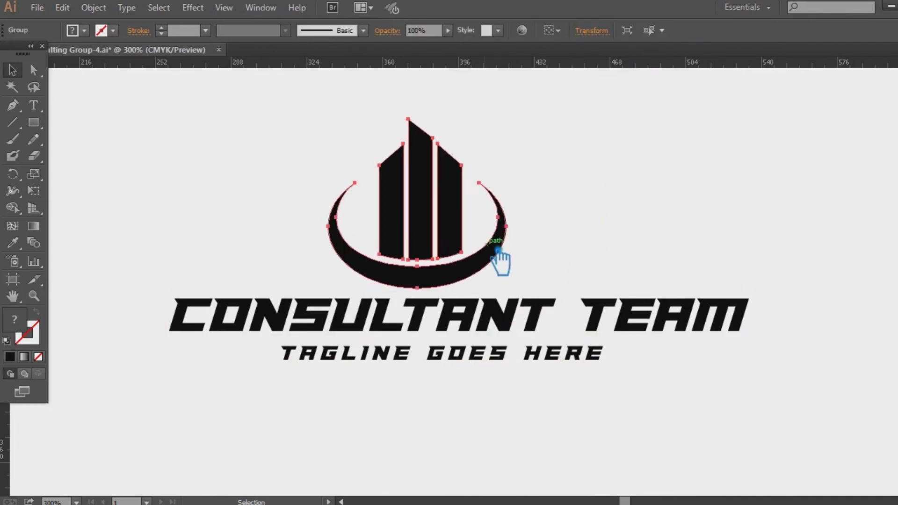
pyautogui.moveTo(522, 122); pyautogui.dragTo(554, 91)
pyautogui.click(635, 145)
pyautogui.moveTo(484, 235); pyautogui.dragTo(506, 176)
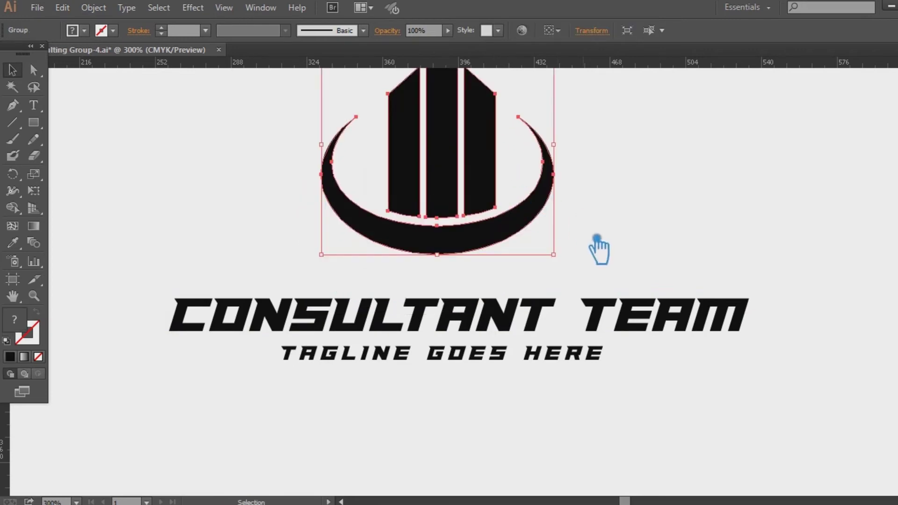
# - Nudge the grouped emblem down closer to the company name and deselect it
pyautogui.press('Down')
pyautogui.press('Down')
pyautogui.press('Down')
pyautogui.press('Down')
pyautogui.press('Down')
pyautogui.press('Down')
pyautogui.press('Down')
pyautogui.press('Down')
pyautogui.press('Down')
pyautogui.press('Down')
pyautogui.press('Down')
pyautogui.press('Up')
pyautogui.press('Up')
pyautogui.moveTo(683, 208); pyautogui.dragTo(676, 253)
pyautogui.click(713, 242)
pyautogui.moveTo(550, 433); pyautogui.dragTo(524, 418)
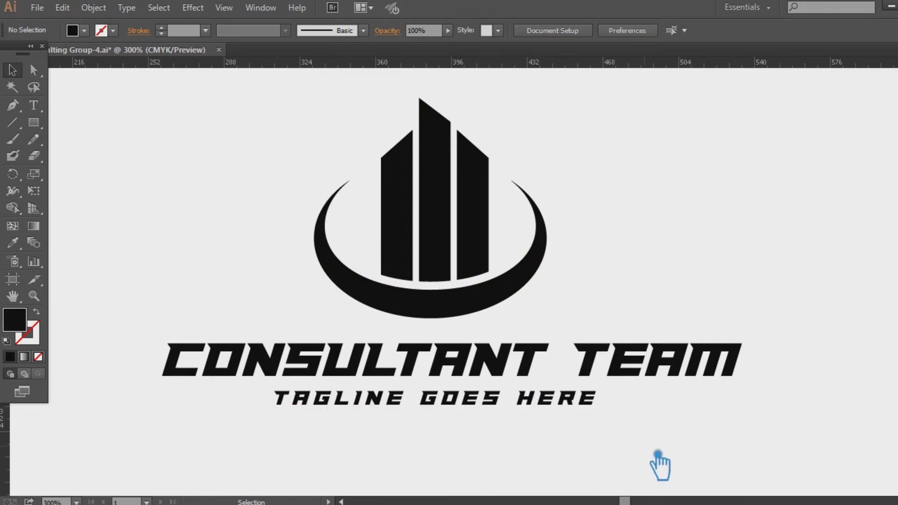
# - Widen the tagline's letter spacing by setting its tracking to 400, and deselect it
pyautogui.click(549, 404)
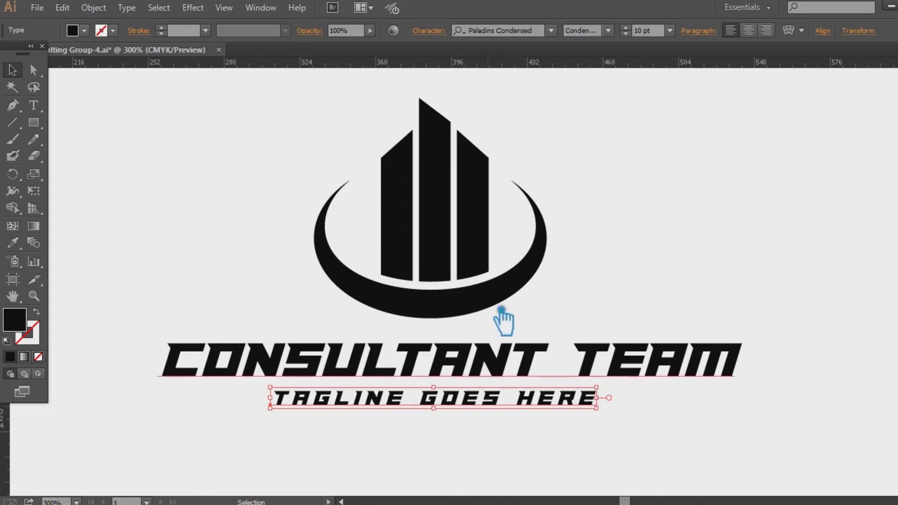
pyautogui.click(429, 31)
pyautogui.moveTo(405, 136); pyautogui.dragTo(399, 137)
pyautogui.write('4')
pyautogui.press('Return')
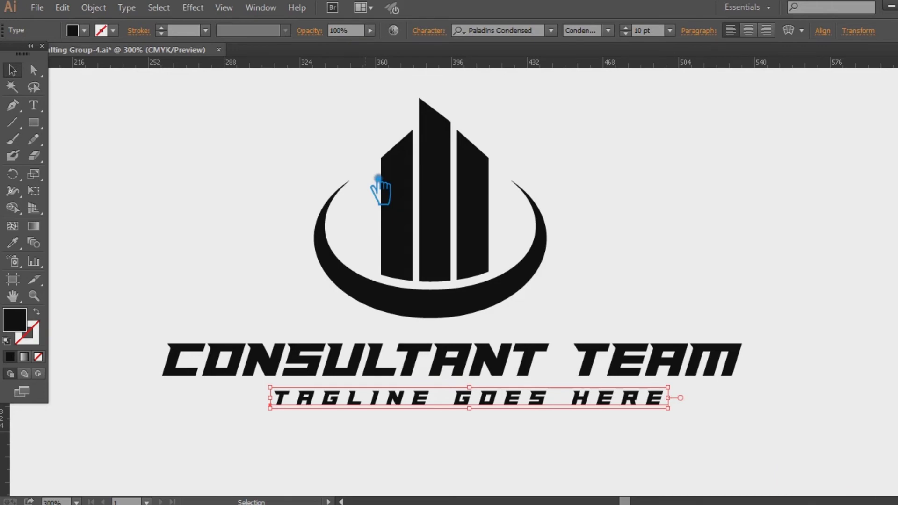
pyautogui.click(777, 232)
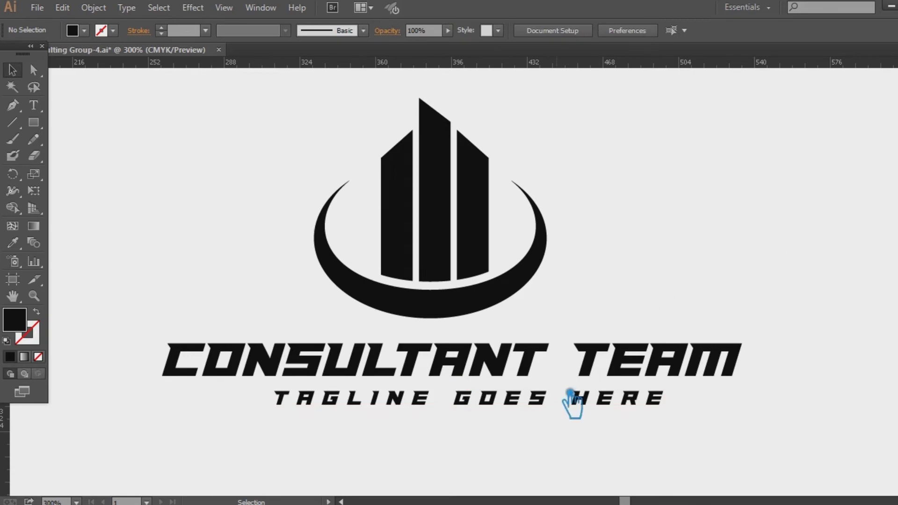
# - Change the tagline's fill color to medium gray #6b6b6b
pyautogui.click(538, 404)
pyautogui.doubleClick(14, 323)
pyautogui.moveTo(567, 210); pyautogui.dragTo(511, 207)
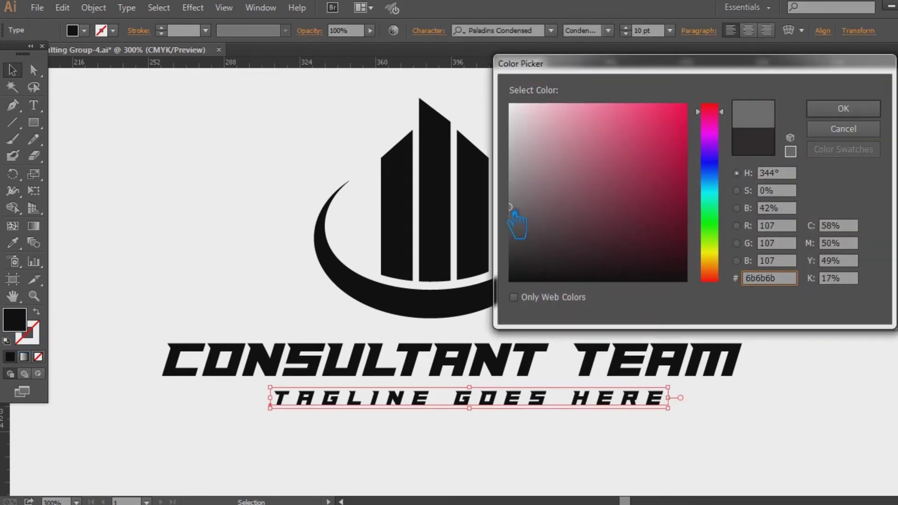
pyautogui.click(860, 112)
# - Ungroup the emblem and group its bars and crescent again
pyautogui.click(447, 208)
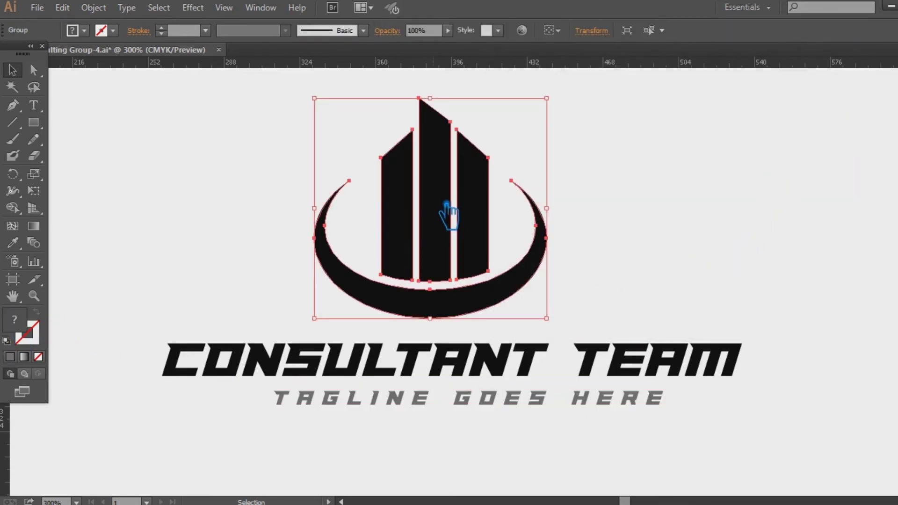
pyautogui.rightClick(447, 209)
pyautogui.click(478, 279)
pyautogui.click(518, 281)
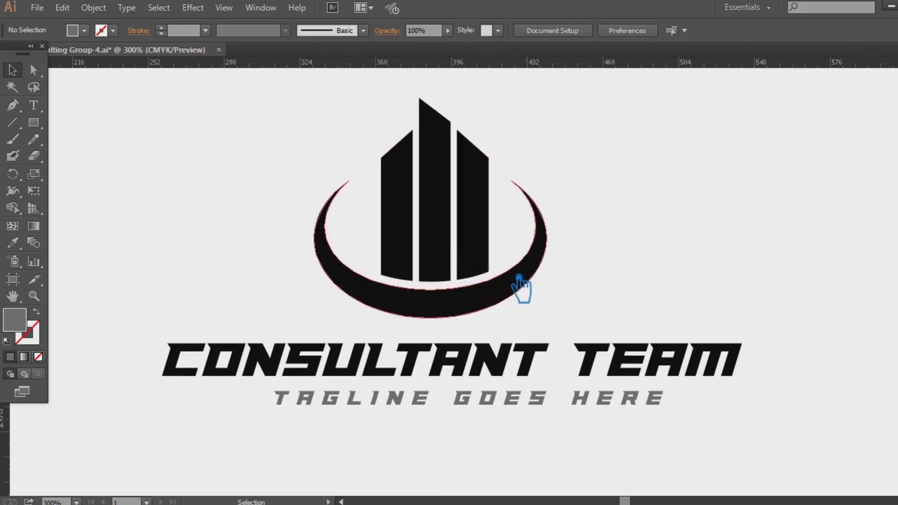
pyautogui.click(453, 314)
pyautogui.moveTo(597, 304); pyautogui.dragTo(345, 158)
pyautogui.hotkey('ctrl', 'g')
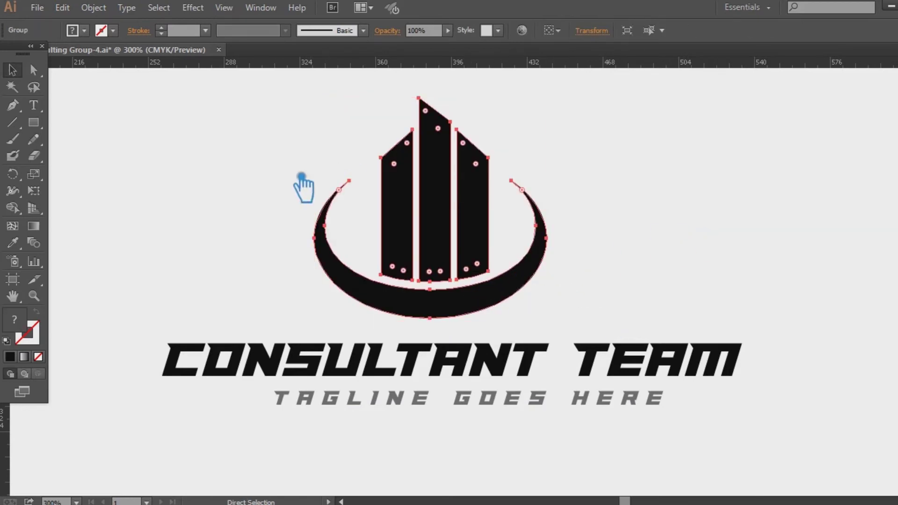
# - Try to fill the grouped emblem with a cyan tone chosen in the Color Picker
pyautogui.doubleClick(21, 324)
pyautogui.click(719, 193)
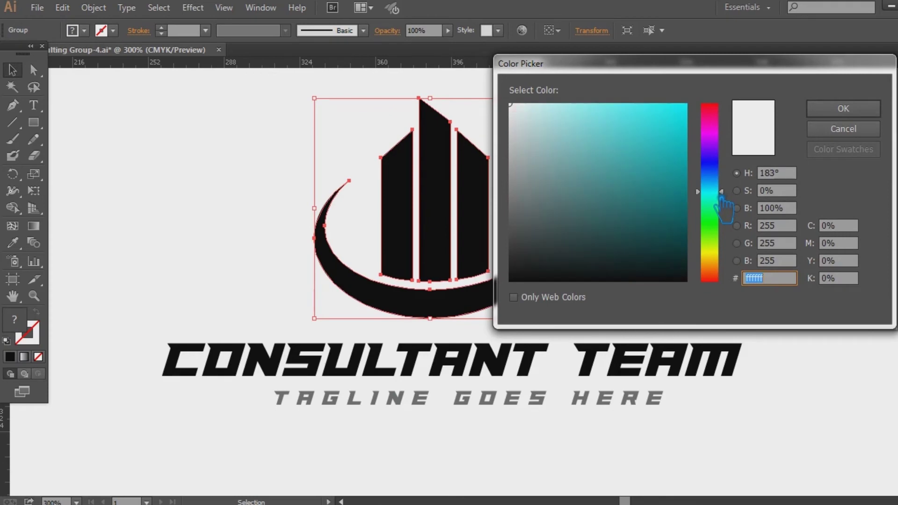
pyautogui.moveTo(672, 172); pyautogui.dragTo(668, 147)
pyautogui.click(844, 109)
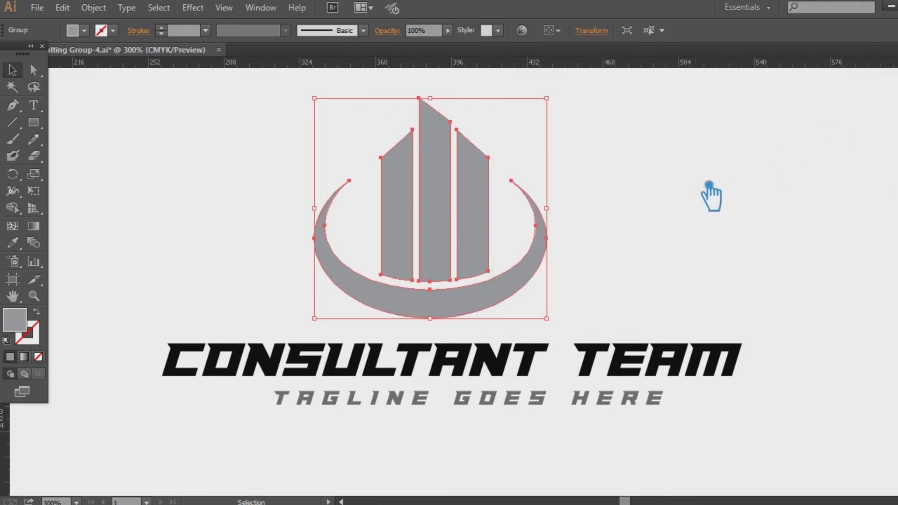
# - Fill the grouped emblem with a teal picked from the full-color spectrum
pyautogui.hotkey('shift', 'F3')
pyautogui.press('F6')
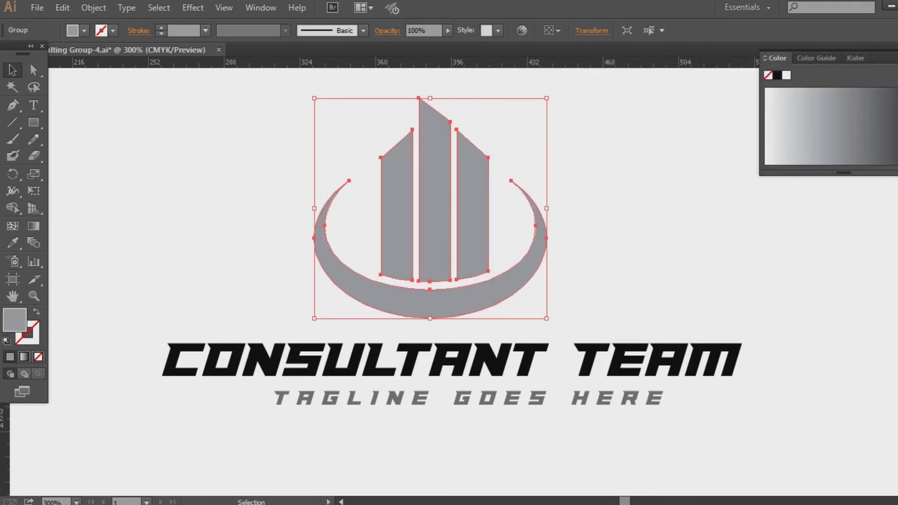
pyautogui.click(896, 58)
pyautogui.click(835, 98)
pyautogui.click(714, 183)
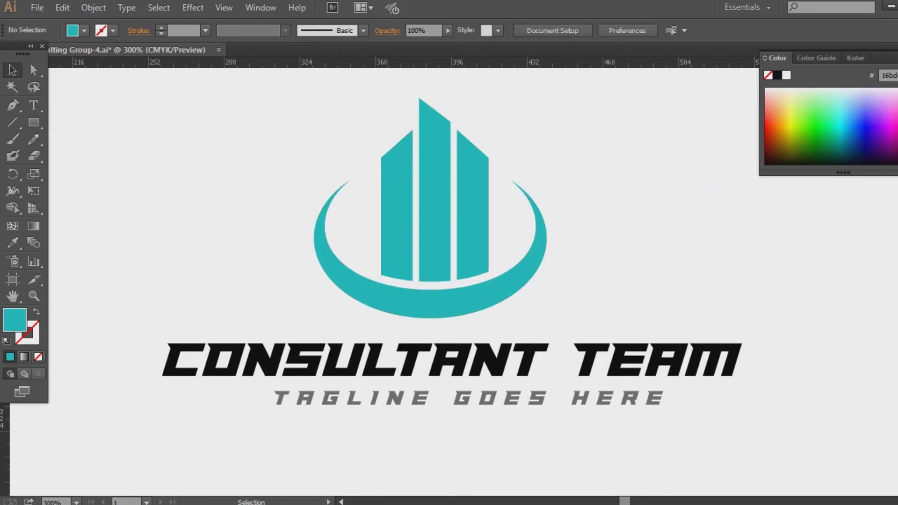
pyautogui.click(895, 58)
# - Select the whole emblem and nudge it up slightly, away from the company name
pyautogui.moveTo(562, 301); pyautogui.dragTo(281, 173)
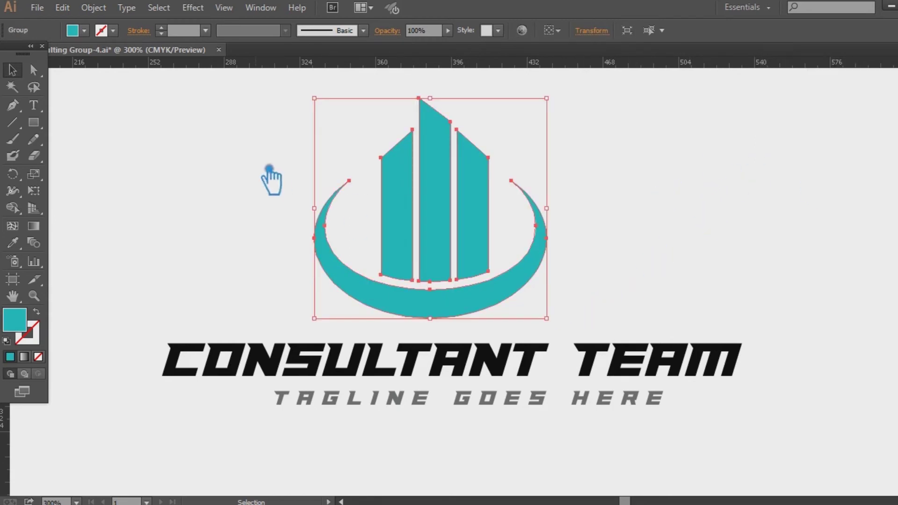
pyautogui.press('Up')
pyautogui.press('Up')
pyautogui.press('Up')
pyautogui.press('Up')
pyautogui.press('Up')
# - Copy the emblem's teal onto the Consultant Team text with the Eyedropper and deselect it
pyautogui.click(491, 358)
pyautogui.click(13, 242)
pyautogui.click(443, 197)
pyautogui.press('v')
pyautogui.click(231, 160)
pyautogui.click(416, 308)
pyautogui.click(308, 304)
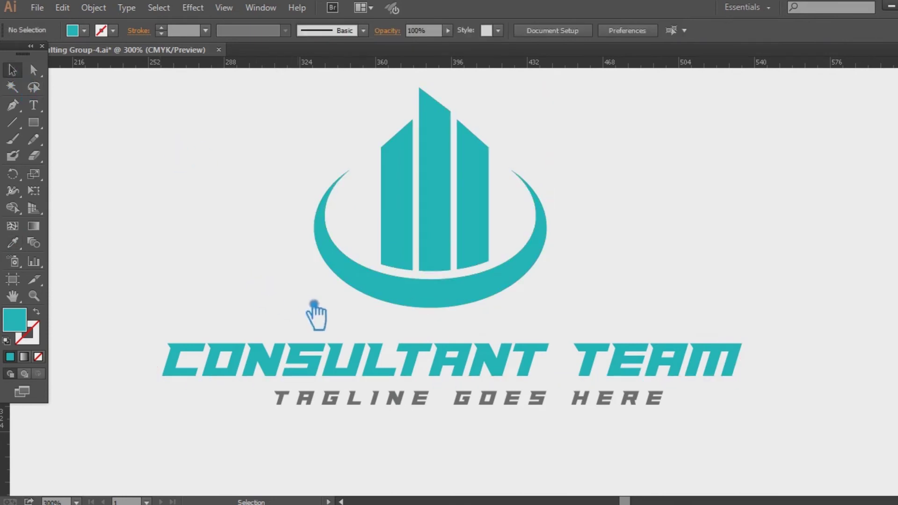
# - Try a lighter blue fill on the crescent alone and undo it
pyautogui.press('a')
pyautogui.click(407, 307)
pyautogui.doubleClick(14, 320)
pyautogui.moveTo(662, 172); pyautogui.dragTo(652, 121)
pyautogui.click(843, 109)
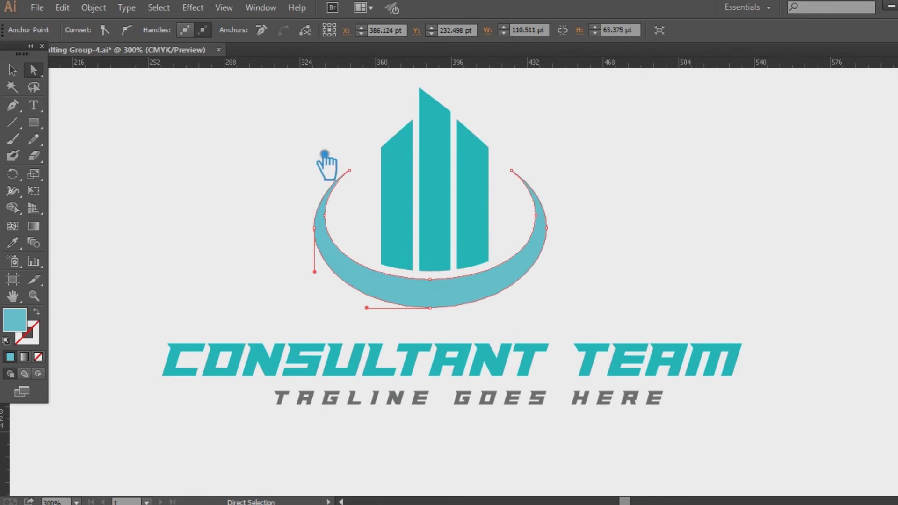
pyautogui.hotkey('ctrl', 'z')
# - Fill the three bars with the darker teal #1a9696 and deselect them
pyautogui.click(410, 188)
pyautogui.keyDown('shift'); pyautogui.click(448, 189); pyautogui.keyUp('shift')
pyautogui.keyDown('shift'); pyautogui.click(487, 189); pyautogui.keyUp('shift')
pyautogui.doubleClick(21, 323)
pyautogui.moveTo(679, 180); pyautogui.dragTo(670, 177)
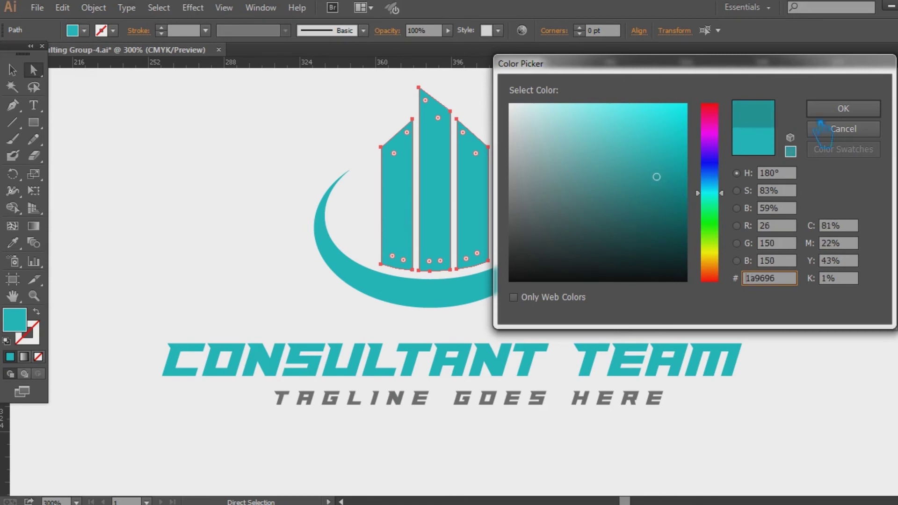
pyautogui.click(823, 111)
pyautogui.press('v')
pyautogui.click(128, 107)
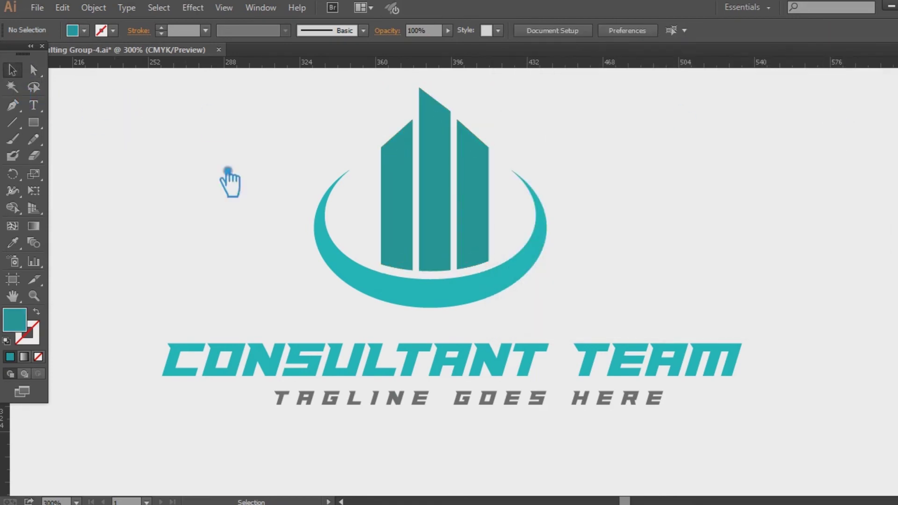
# - Recolor the Consultant Team text with the bars' darker teal using the Eyedropper
pyautogui.click(528, 371)
pyautogui.click(13, 243)
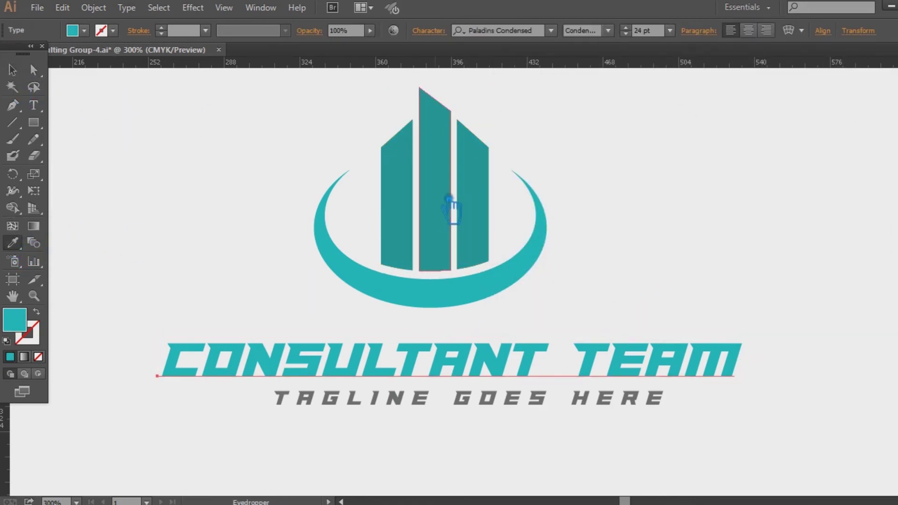
pyautogui.click(450, 206)
# - Recolor only the word TEAM with the crescent's brighter teal using the Eyedropper
pyautogui.click(34, 105)
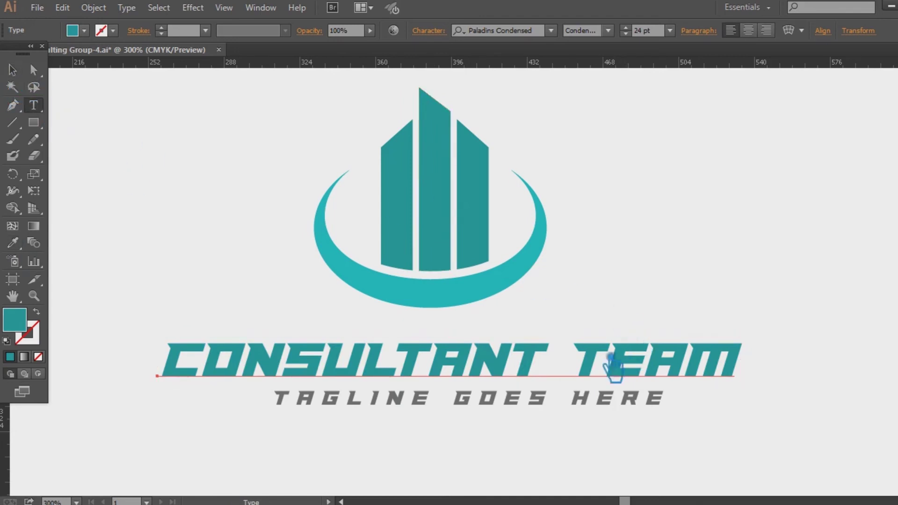
pyautogui.moveTo(576, 363); pyautogui.dragTo(749, 367)
pyautogui.click(13, 243)
pyautogui.click(412, 288)
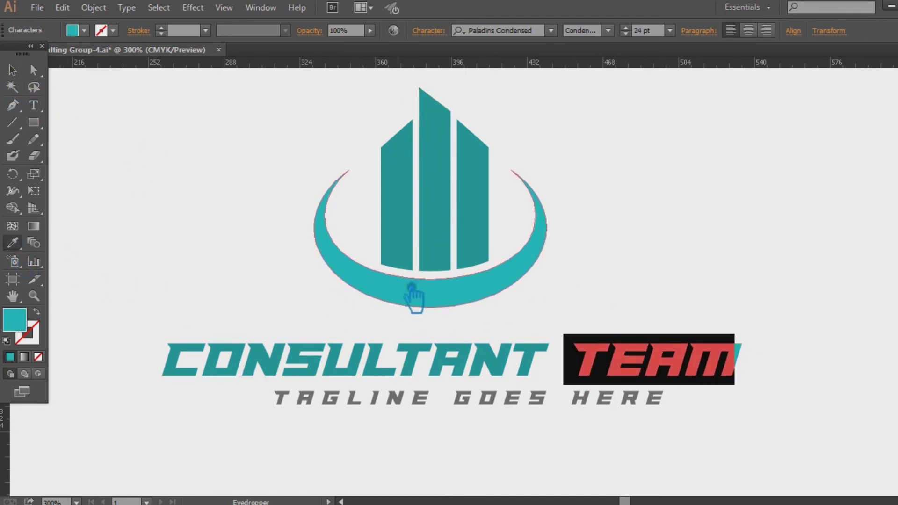
pyautogui.press('v')
pyautogui.click(157, 154)
# - Move the tagline to sit roughly centered and slightly lower beneath the company name
pyautogui.moveTo(512, 409); pyautogui.dragTo(479, 409)
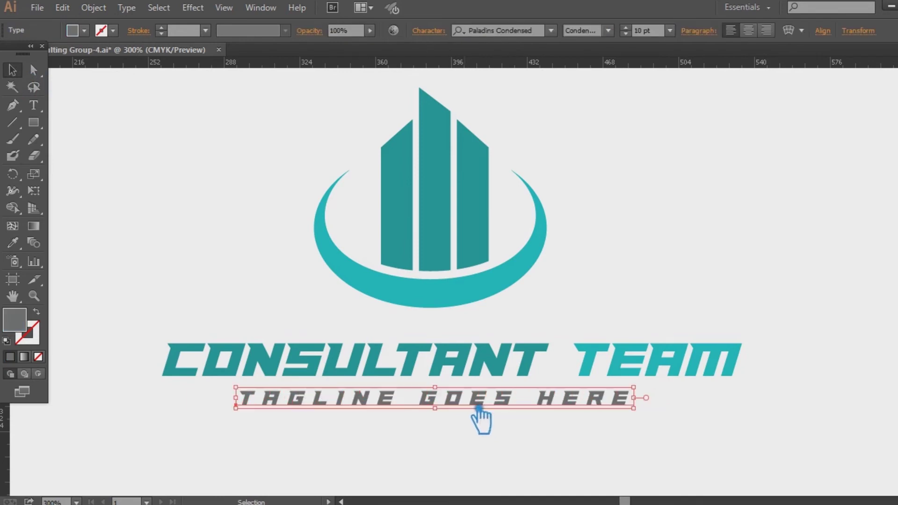
pyautogui.click(660, 433)
pyautogui.click(547, 404)
pyautogui.click(680, 426)
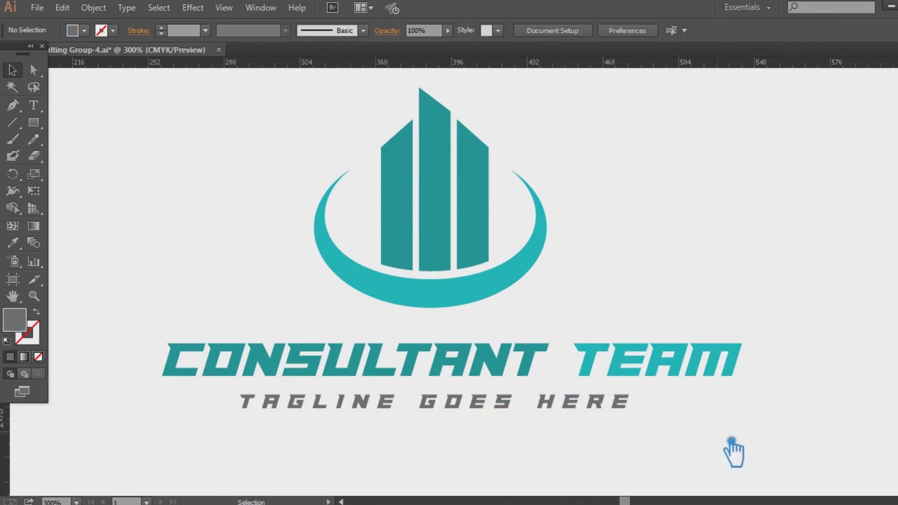
# - Align the emblem, company name and tagline horizontally on their centers and deselect them
pyautogui.moveTo(731, 441); pyautogui.dragTo(232, 161)
pyautogui.click(468, 30)
pyautogui.click(778, 199)
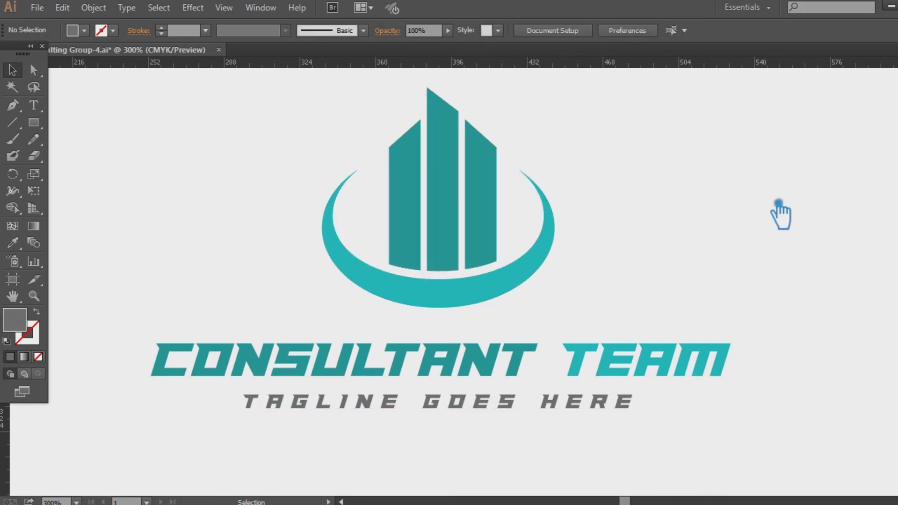
# - Remove the emblem's fill and outline it with a 1 pt stroke in the company name's dark teal
pyautogui.click(444, 204)
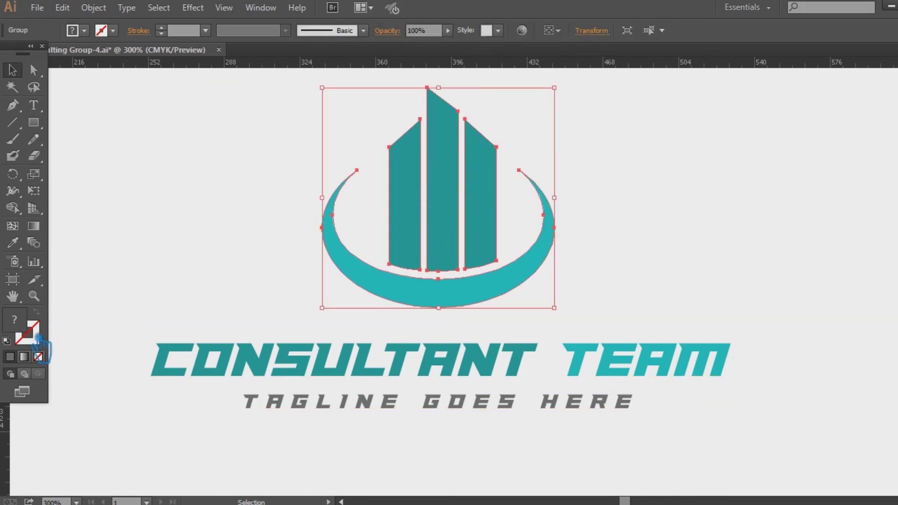
pyautogui.click(49, 327)
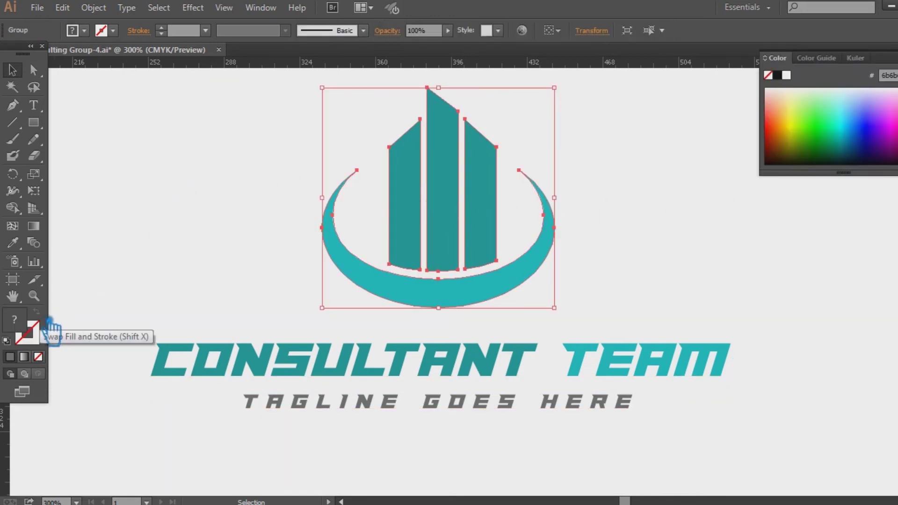
pyautogui.click(39, 357)
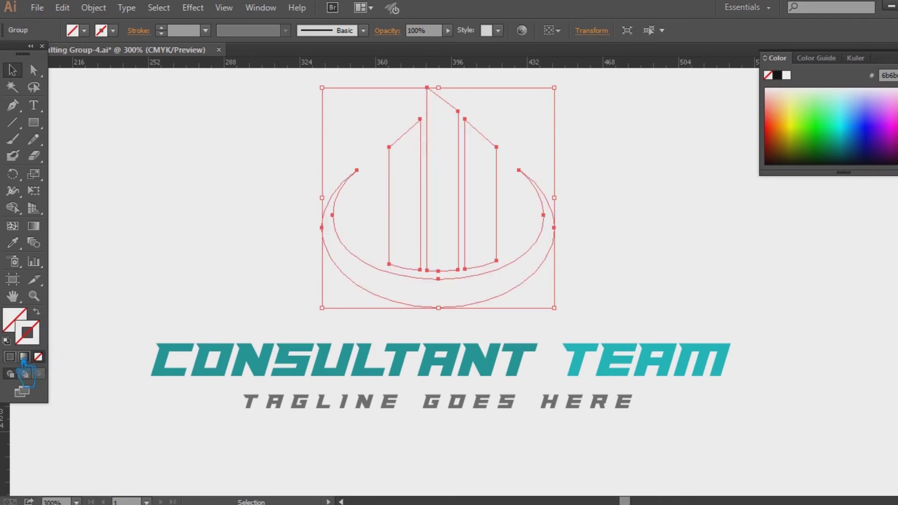
pyautogui.hotkey('ctrl', 'z')
pyautogui.click(12, 243)
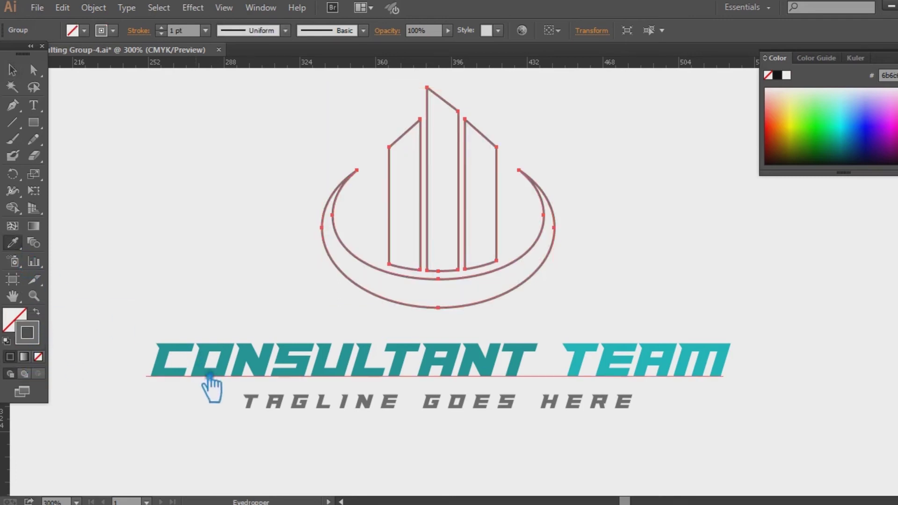
pyautogui.click(211, 383)
pyautogui.click(50, 327)
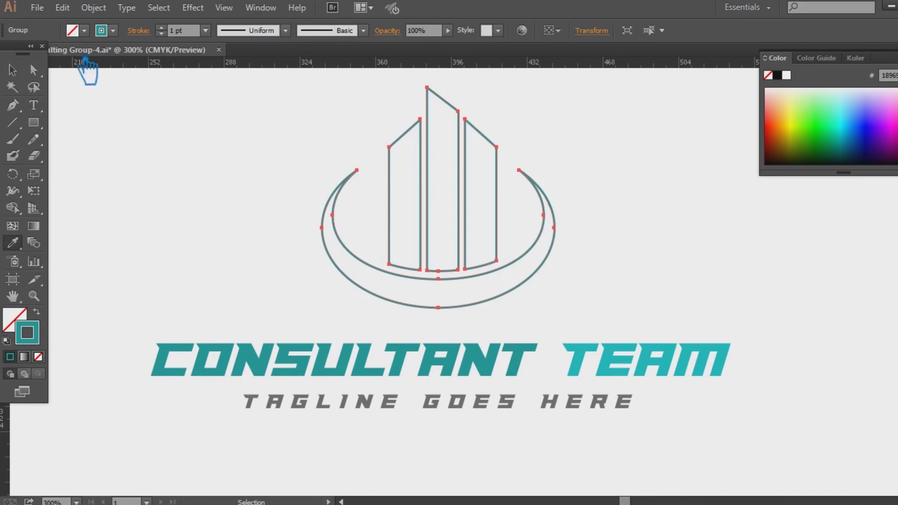
# - Set the emblem outline's stroke weight to 2 pt and deselect it
pyautogui.click(163, 28)
pyautogui.click(13, 70)
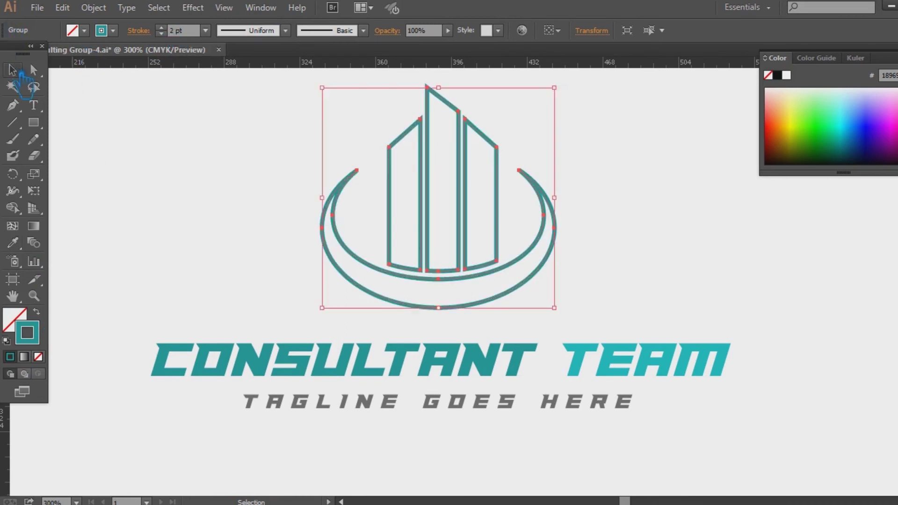
pyautogui.click(231, 176)
# - Ungroup the emblem and set the stroke weight of the three bars to 1 pt
pyautogui.click(349, 192)
pyautogui.rightClick(352, 195)
pyautogui.click(395, 267)
pyautogui.click(295, 236)
pyautogui.click(406, 136)
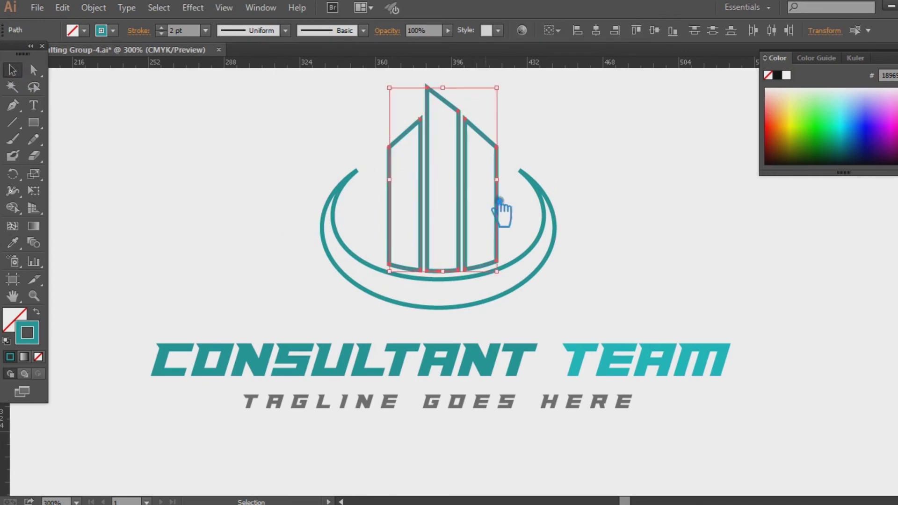
pyautogui.click(188, 142)
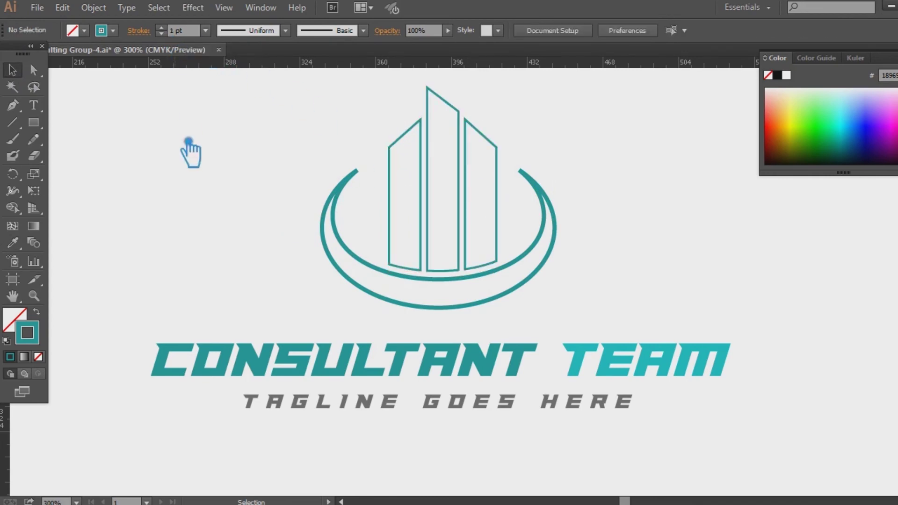
# - Try a tapered variable width profile on the crescent's outline and undo it
pyautogui.click(340, 205)
pyautogui.click(289, 31)
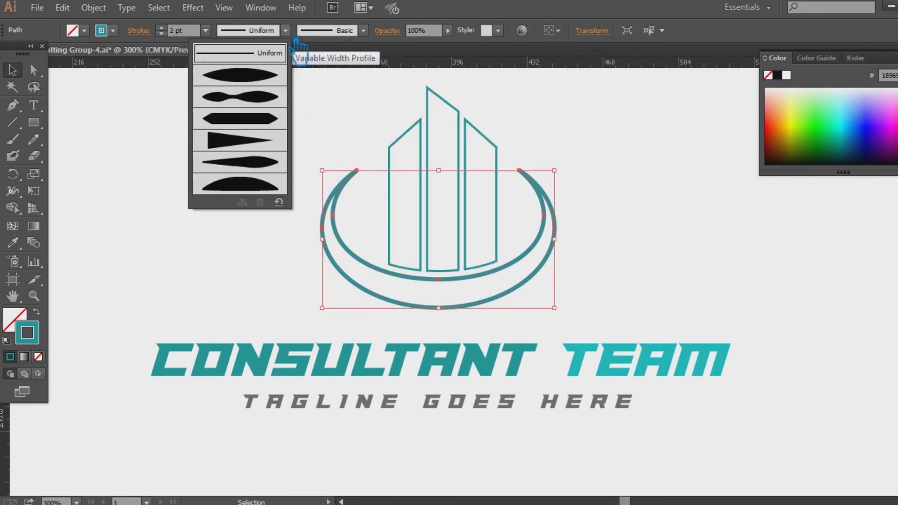
pyautogui.click(243, 75)
pyautogui.click(211, 140)
pyautogui.hotkey('ctrl', 'z')
pyautogui.hotkey('ctrl', 'z')
pyautogui.click(285, 31)
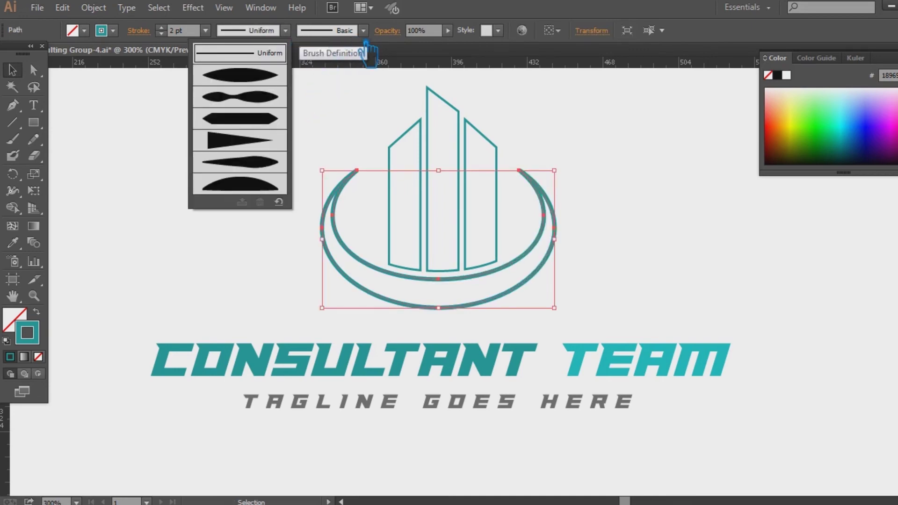
pyautogui.click(363, 31)
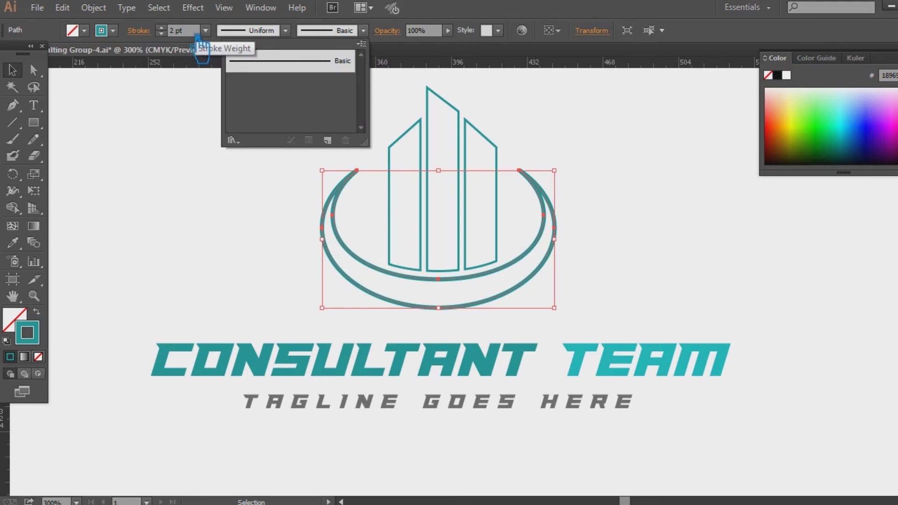
pyautogui.click(157, 182)
pyautogui.click(225, 230)
pyautogui.click(361, 256)
pyautogui.click(267, 135)
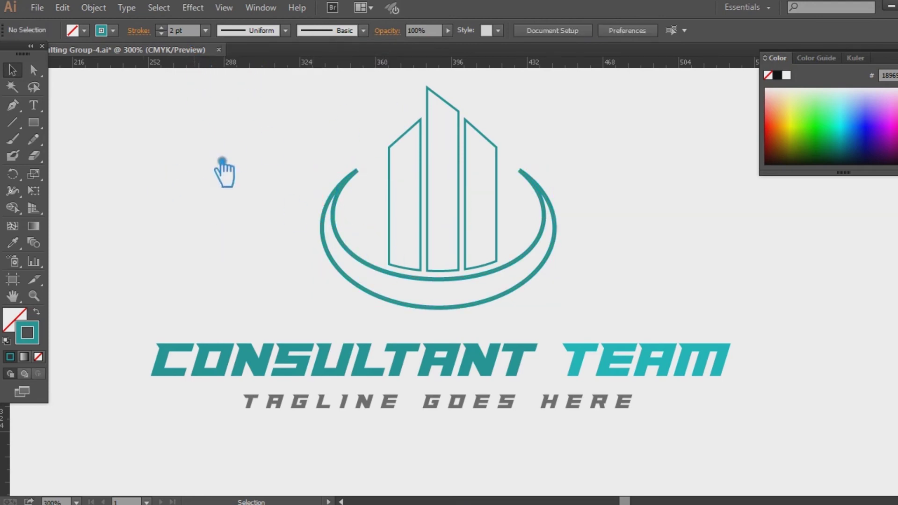
# - Match the crescent's outline to the bars' 1 pt stroke and deselect it
pyautogui.click(524, 272)
pyautogui.click(21, 246)
pyautogui.click(400, 239)
pyautogui.press('v')
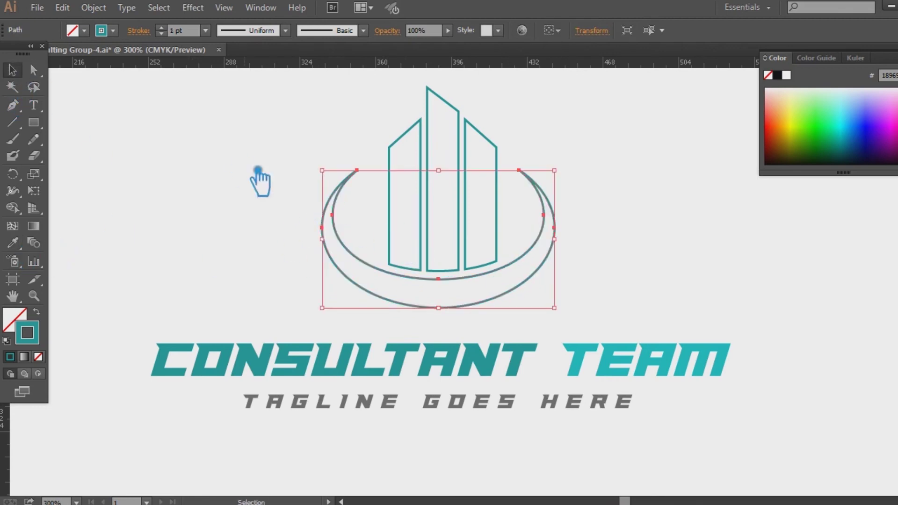
pyautogui.click(259, 170)
pyautogui.click(897, 53)
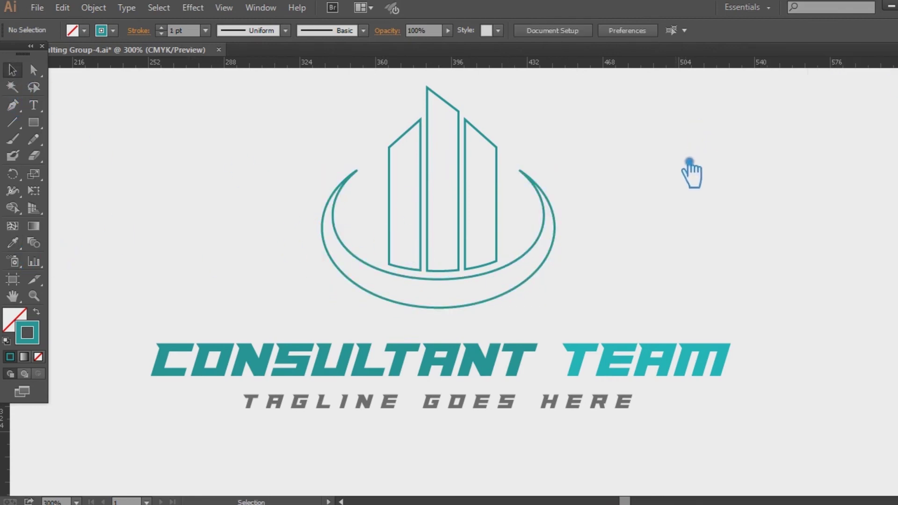
# - Undo the outline edits back to the solid teal-filled emblem and deselect it
pyautogui.hotkey('ctrl', 'z')
pyautogui.hotkey('ctrl', 'z')
pyautogui.click(663, 209)
pyautogui.hotkey('ctrl', 'z')
pyautogui.hotkey('ctrl', 'z')
pyautogui.hotkey('ctrl', 'z')
pyautogui.click(669, 209)
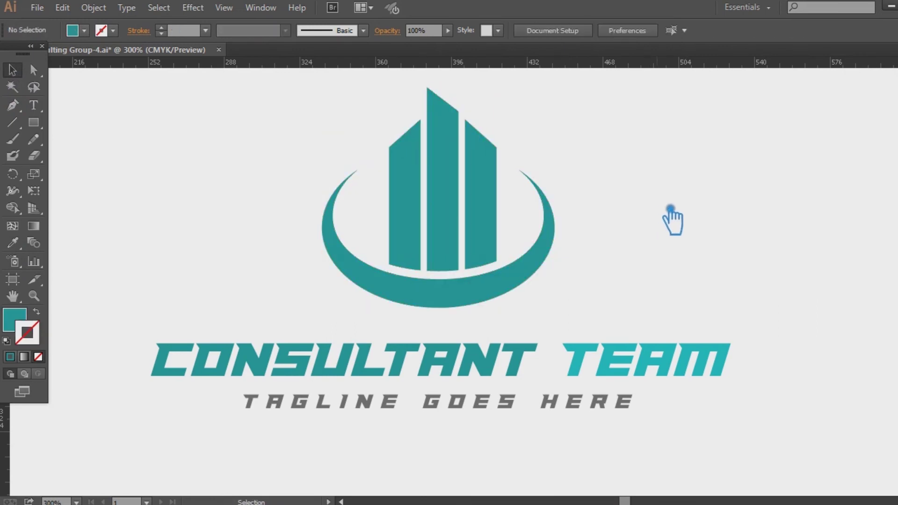
pyautogui.moveTo(676, 454); pyautogui.dragTo(162, 174)
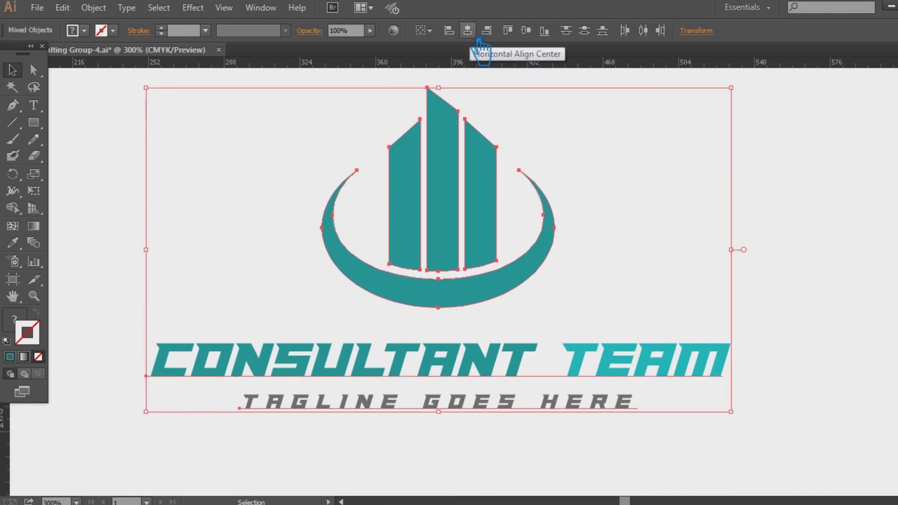
pyautogui.click(820, 220)
pyautogui.click(521, 292)
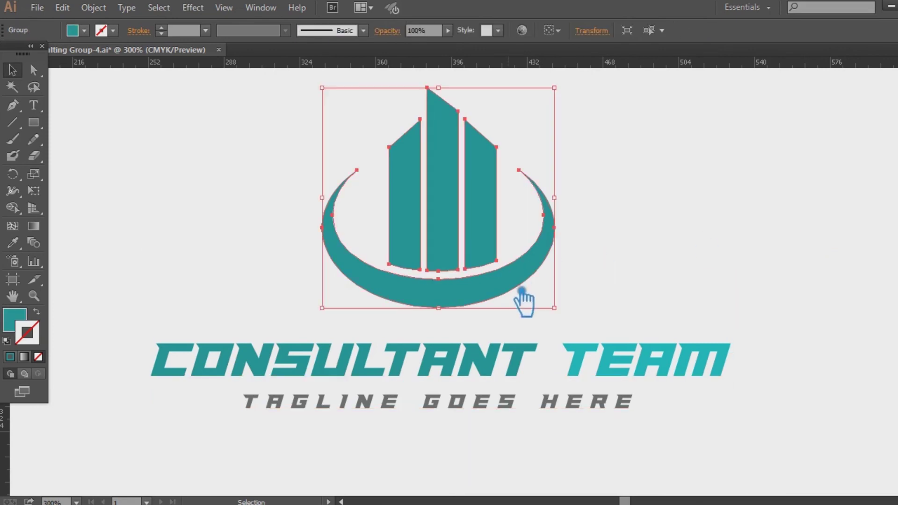
pyautogui.doubleClick(19, 330)
pyautogui.click(838, 129)
pyautogui.click(834, 202)
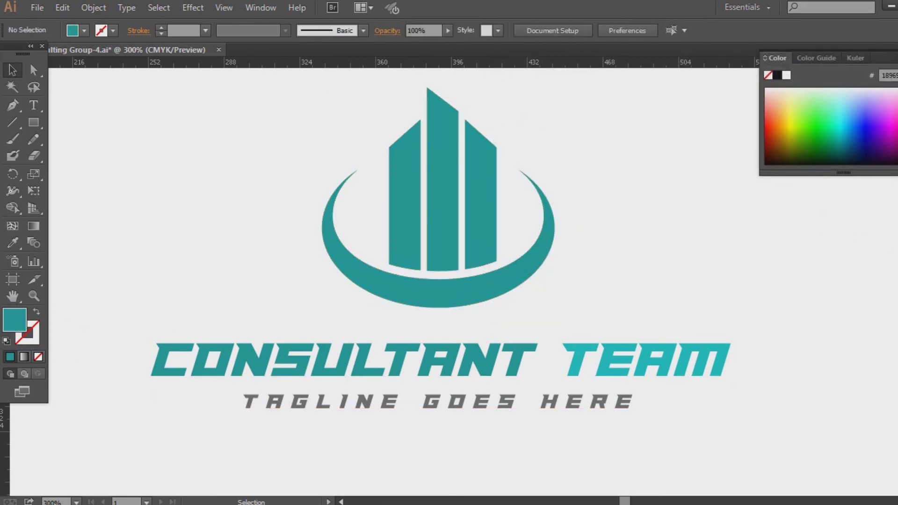
# - Group the emblem, company name and tagline, and duplicate the whole logo to the right of the original
pyautogui.hotkey('ctrl', '-')
pyautogui.moveTo(757, 321); pyautogui.dragTo(624, 292)
pyautogui.moveTo(542, 390); pyautogui.dragTo(109, 127)
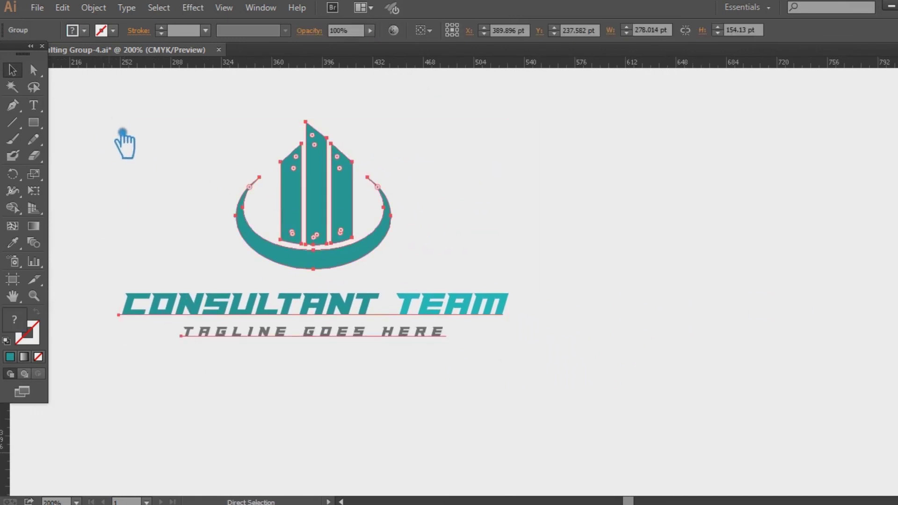
pyautogui.click(487, 177)
pyautogui.moveTo(350, 214); pyautogui.dragTo(760, 211)
# - Shift both logos left together until the right copy sits at X about 611 pt, and deselect them
pyautogui.moveTo(654, 397); pyautogui.dragTo(284, 178)
pyautogui.press('Left')
pyautogui.press('Left')
pyautogui.press('Left')
pyautogui.press('Left')
pyautogui.press('Left')
pyautogui.press('Left')
pyautogui.press('Left')
pyautogui.press('Left')
pyautogui.press('Left')
pyautogui.press('Left')
pyautogui.press('Left')
pyautogui.press('Left')
pyautogui.press('Left')
pyautogui.press('Left')
pyautogui.press('Left')
pyautogui.press('Left')
pyautogui.press('Left')
pyautogui.press('Left')
pyautogui.press('Left')
pyautogui.press('Left')
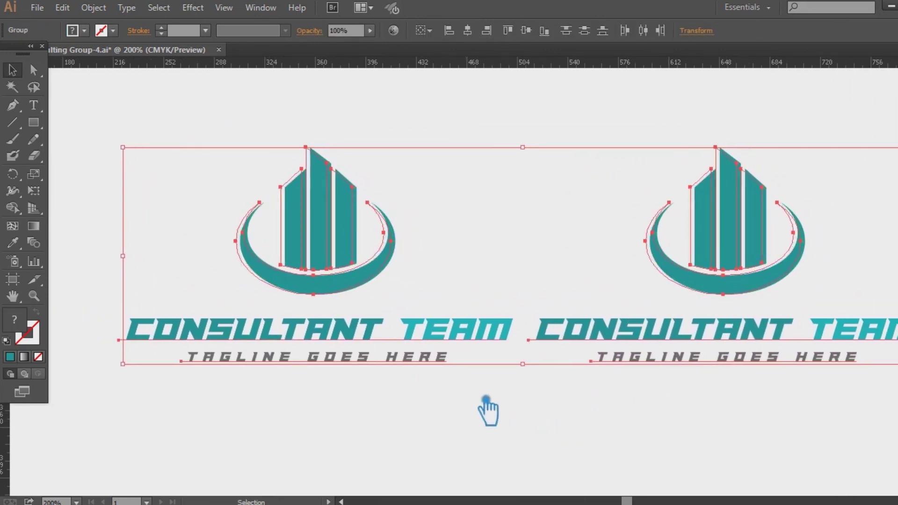
pyautogui.press('Left')
pyautogui.press('Left')
pyautogui.press('Left')
pyautogui.press('Left')
pyautogui.press('Left')
pyautogui.press('Left')
pyautogui.press('Left')
pyautogui.press('Left')
pyautogui.press('Left')
pyautogui.press('Left')
pyautogui.press('Left')
pyautogui.press('Left')
pyautogui.press('Left')
pyautogui.press('Left')
pyautogui.press('Left')
pyautogui.press('Left')
pyautogui.press('Left')
pyautogui.press('Left')
pyautogui.press('Left')
pyautogui.press('Left')
pyautogui.click(536, 404)
pyautogui.moveTo(552, 404); pyautogui.dragTo(567, 416)
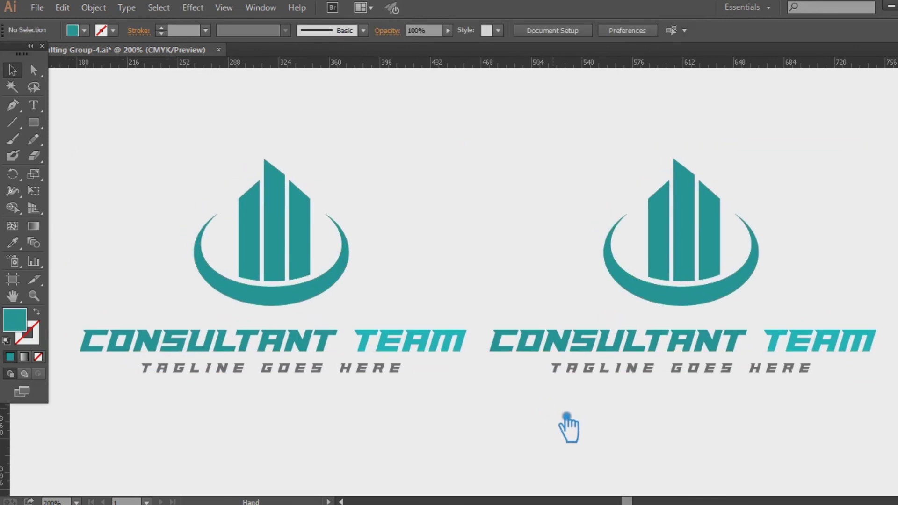
# - Ungroup the right copy of the logo and deselect it
pyautogui.click(698, 260)
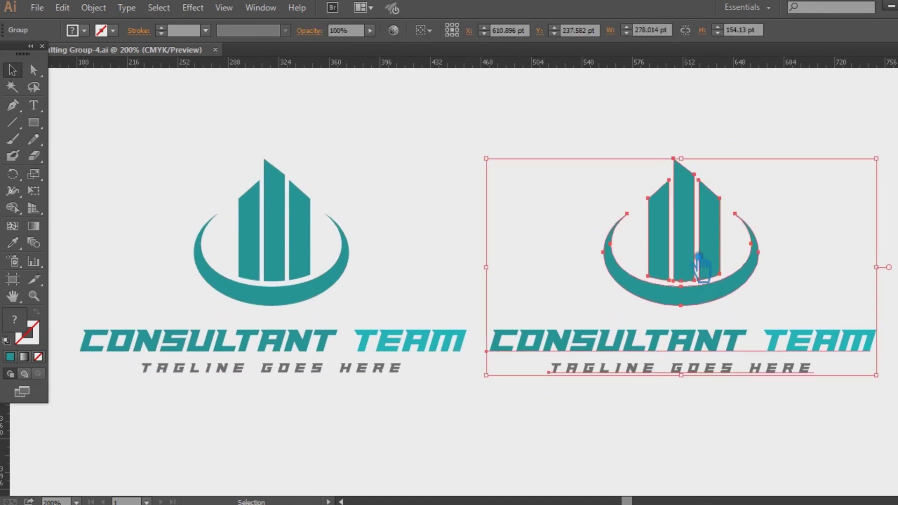
pyautogui.rightClick(686, 252)
pyautogui.click(767, 332)
pyautogui.click(819, 302)
# - Fill the right copy's whole emblem with orange f28f00 and deselect it
pyautogui.moveTo(788, 300); pyautogui.dragTo(624, 209)
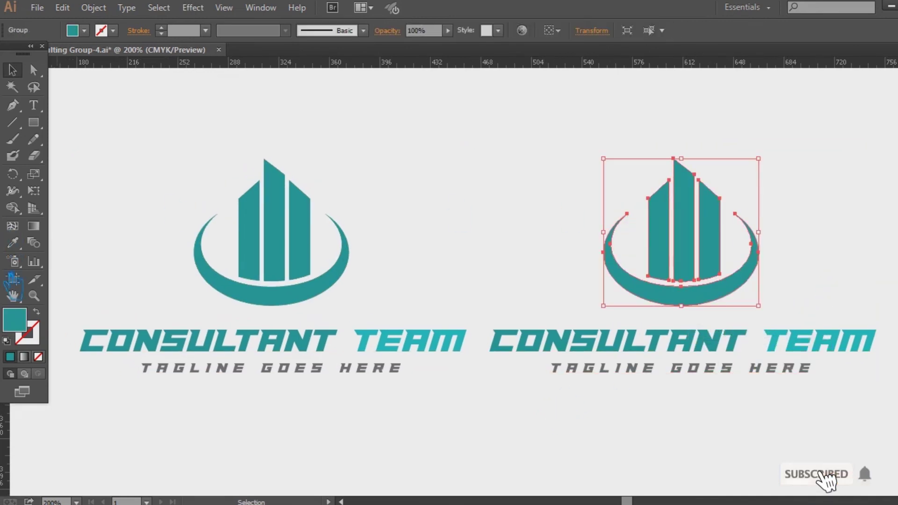
pyautogui.doubleClick(20, 323)
pyautogui.click(714, 261)
pyautogui.click(685, 113)
pyautogui.click(723, 271)
pyautogui.click(843, 108)
pyautogui.click(201, 115)
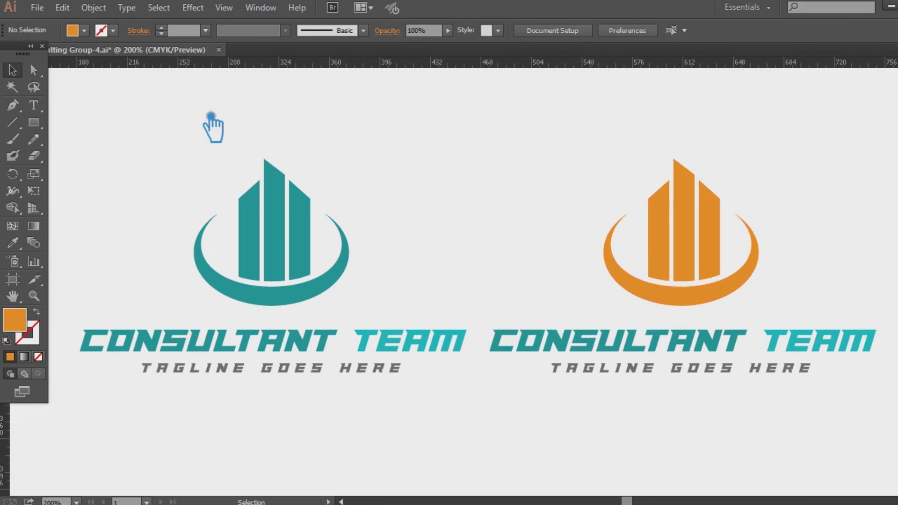
# - Fill only the crescent of the orange emblem with dark gray 333333 and deselect it
pyautogui.press('a')
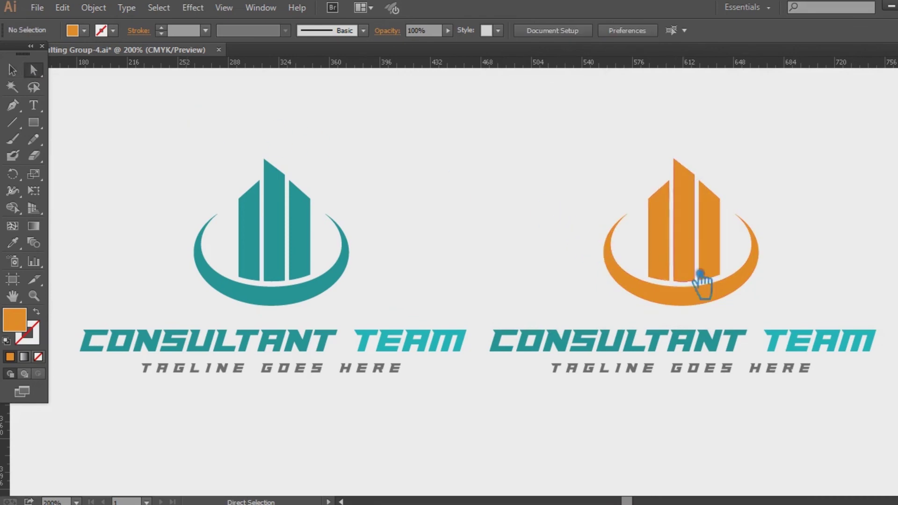
pyautogui.click(702, 296)
pyautogui.doubleClick(23, 326)
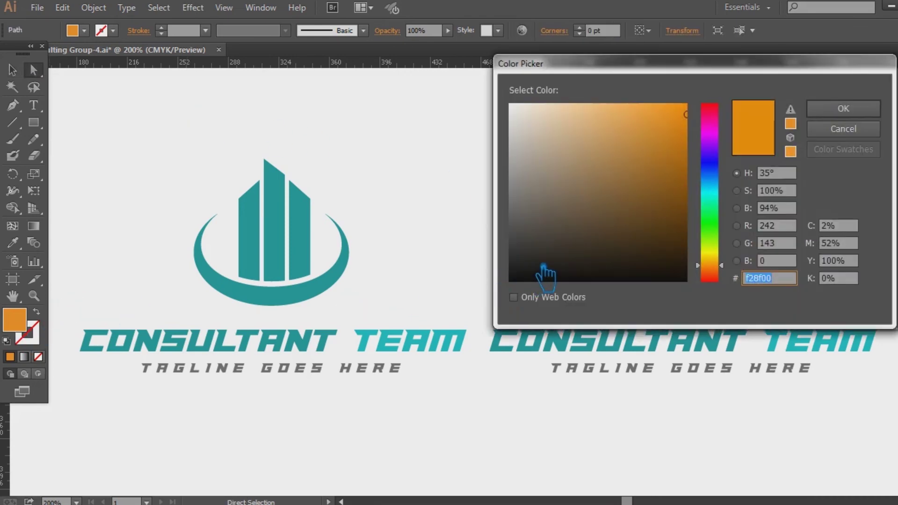
pyautogui.click(510, 246)
pyautogui.click(843, 108)
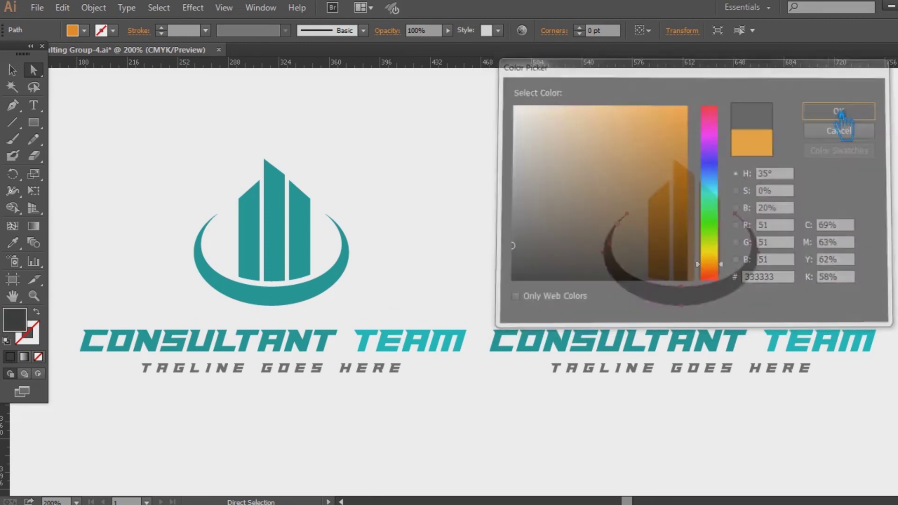
pyautogui.click(12, 69)
pyautogui.click(387, 165)
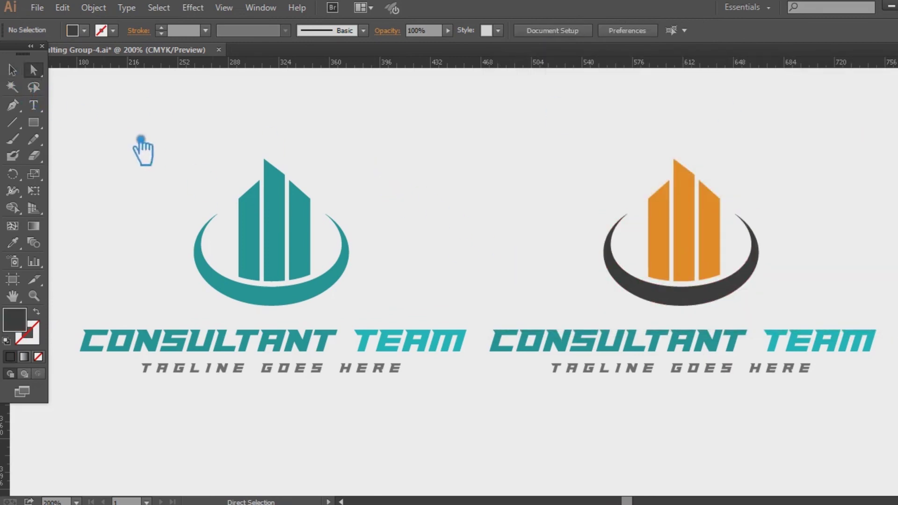
# - Recolor the word CONSULTANT in the right copy with the orange sampled from its bars
pyautogui.click(33, 105)
pyautogui.moveTo(743, 346); pyautogui.dragTo(484, 348)
pyautogui.press('i')
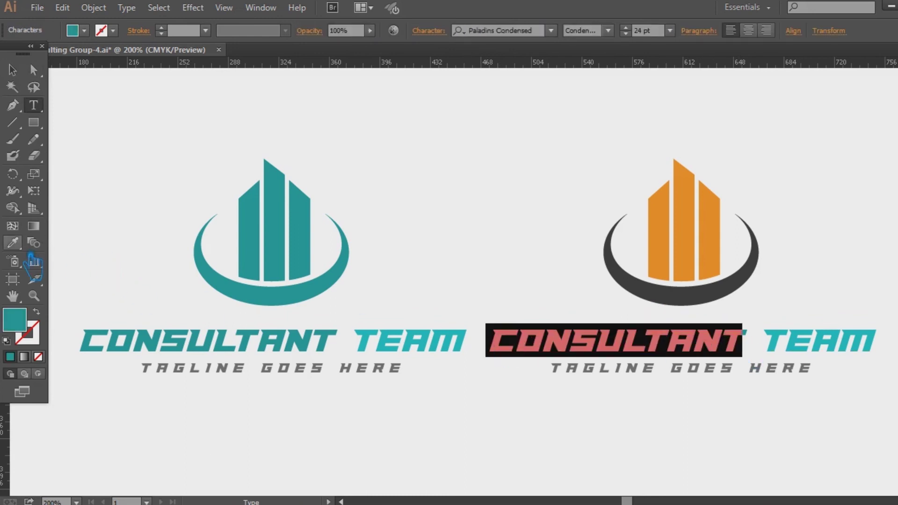
pyautogui.click(660, 252)
# - Recolor the word TEAM in the right copy with the dark gray sampled from its crescent
pyautogui.click(41, 109)
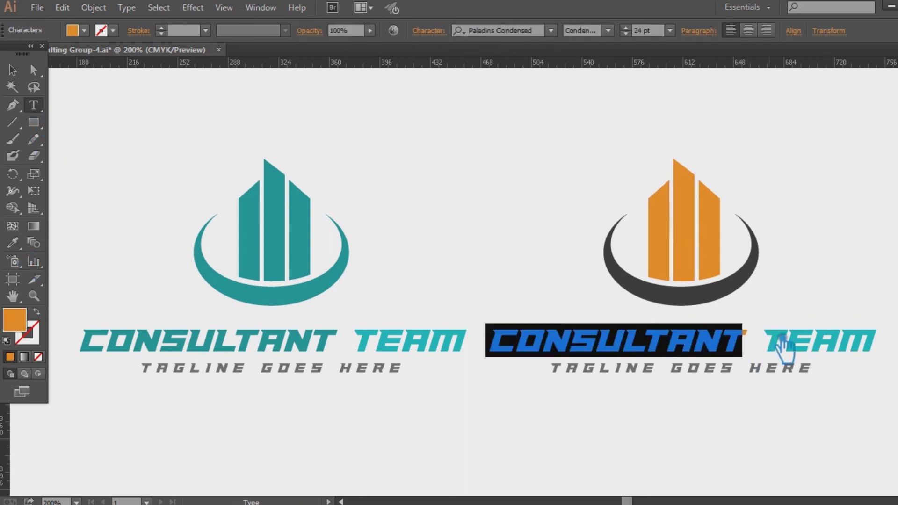
pyautogui.moveTo(758, 346); pyautogui.dragTo(872, 346)
pyautogui.click(654, 299)
pyautogui.press('Escape')
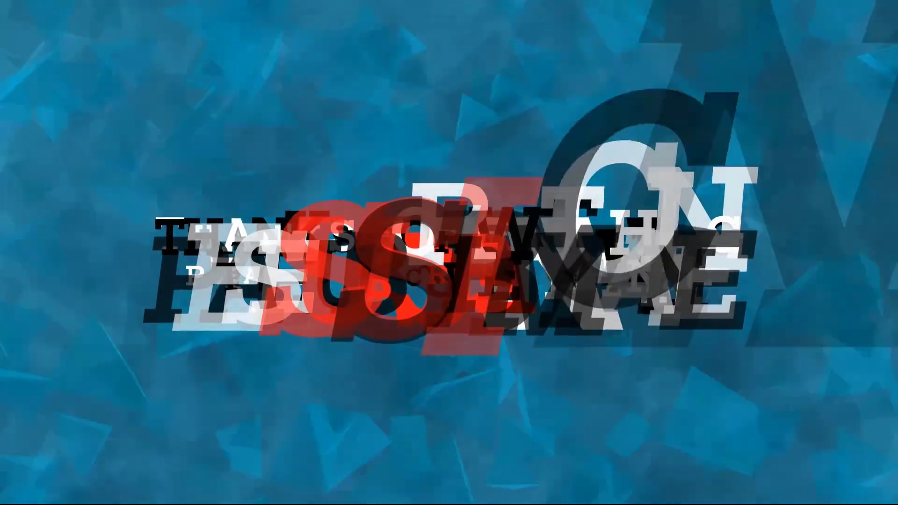